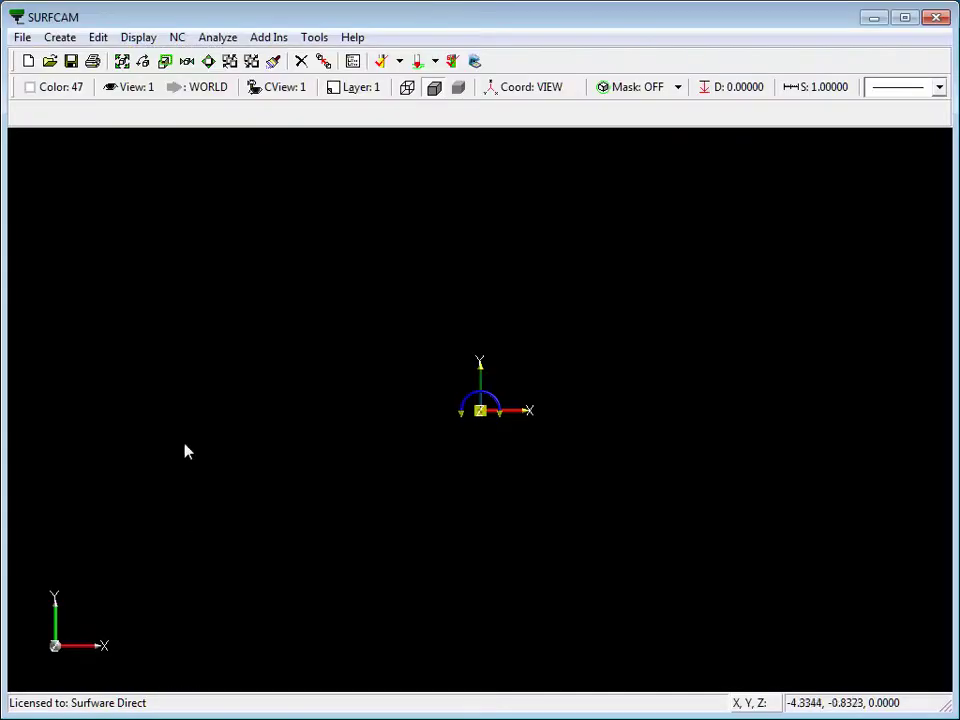
Step: Open the SolidWorks part 5axis_Swarf.SLDPRT
click(50, 62)
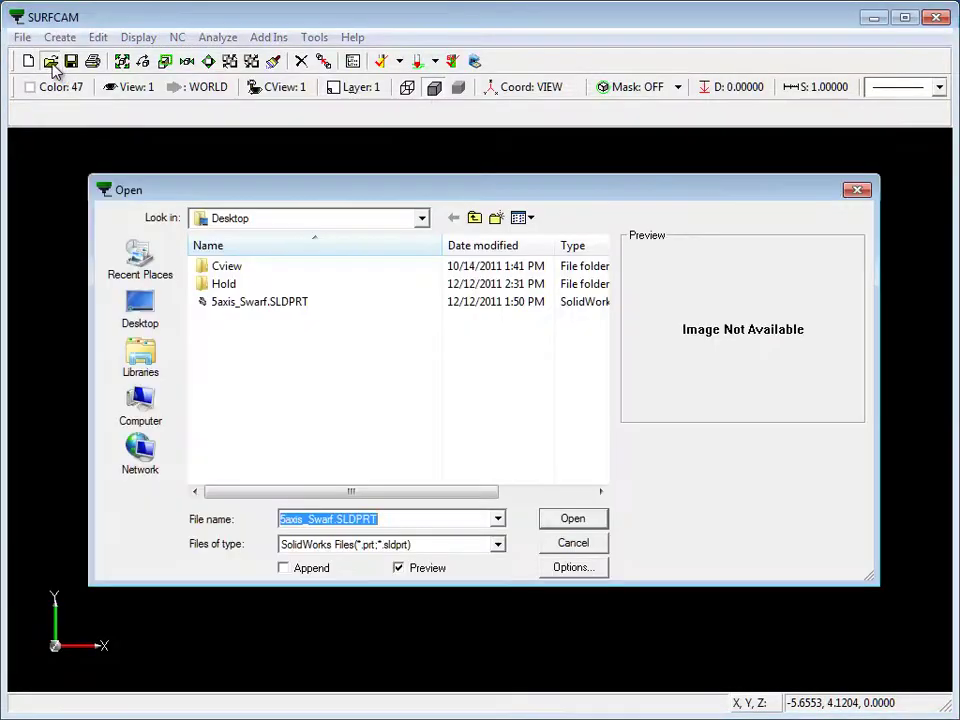
click(497, 544)
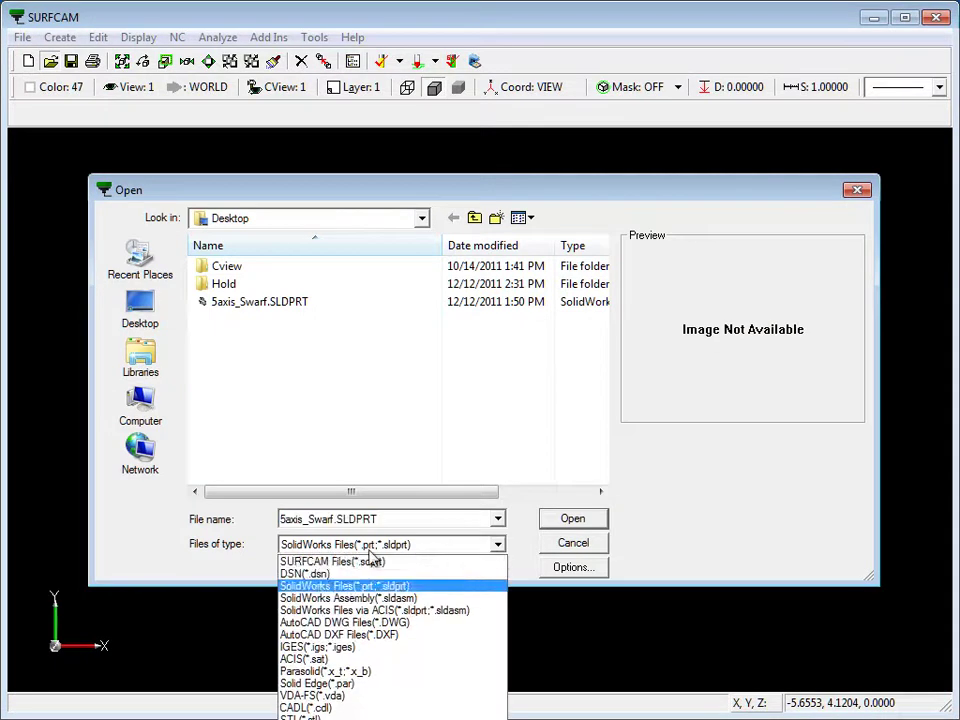
click(347, 584)
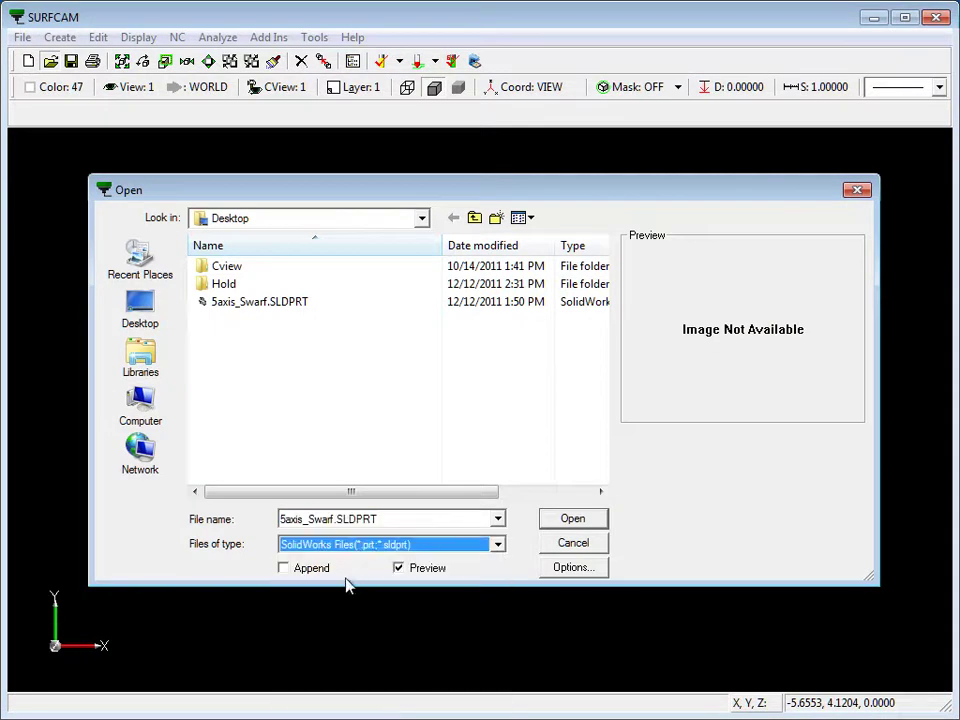
click(238, 303)
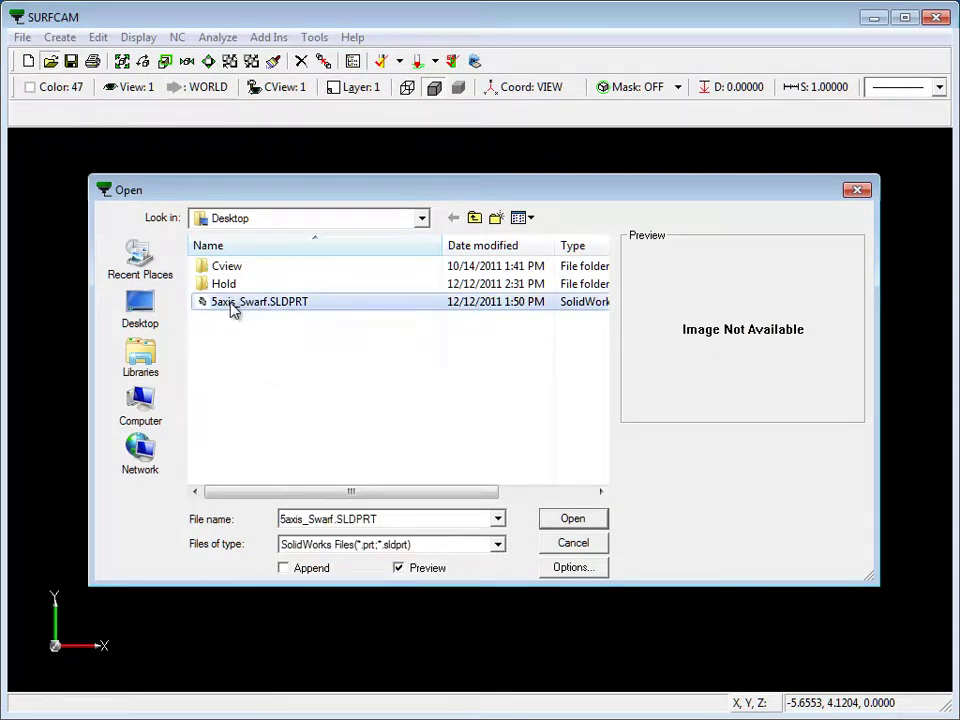
click(588, 520)
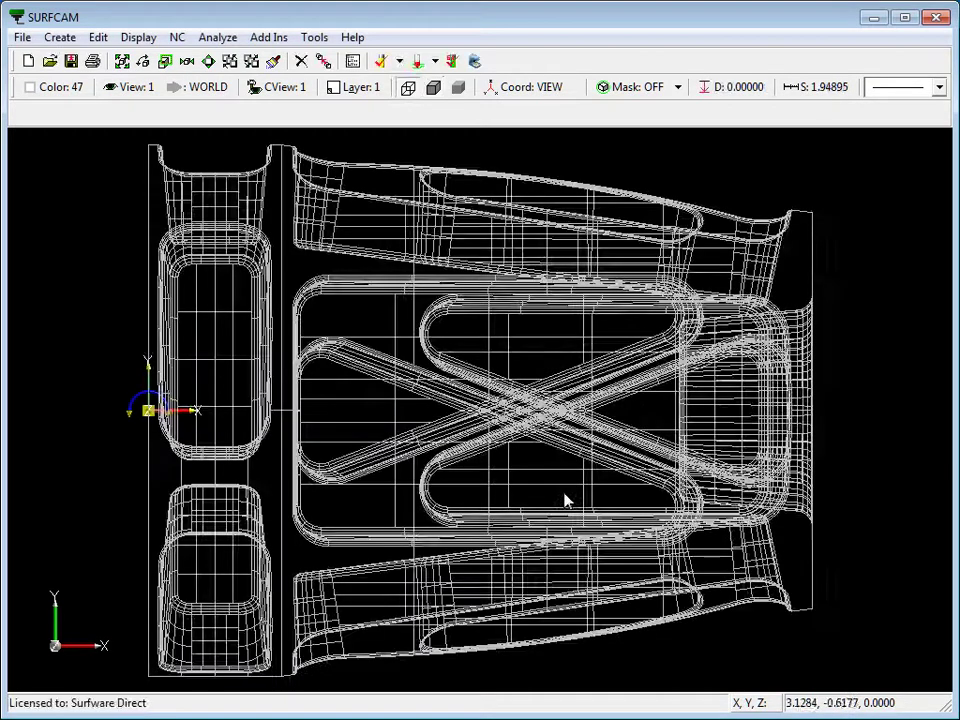
Step: Shade the 5axis_Swarf part, tilt it into a 3D view and fit it to the window
click(433, 89)
scroll(473, 396, down, 2)
mouse_move(482, 448)
middle_down()
mouse_move(478, 463)
mouse_move(469, 424)
mouse_move(432, 428)
mouse_move(422, 441)
mouse_move(429, 422)
mouse_move(429, 444)
mouse_move(445, 428)
middle_up()
right_click(445, 428)
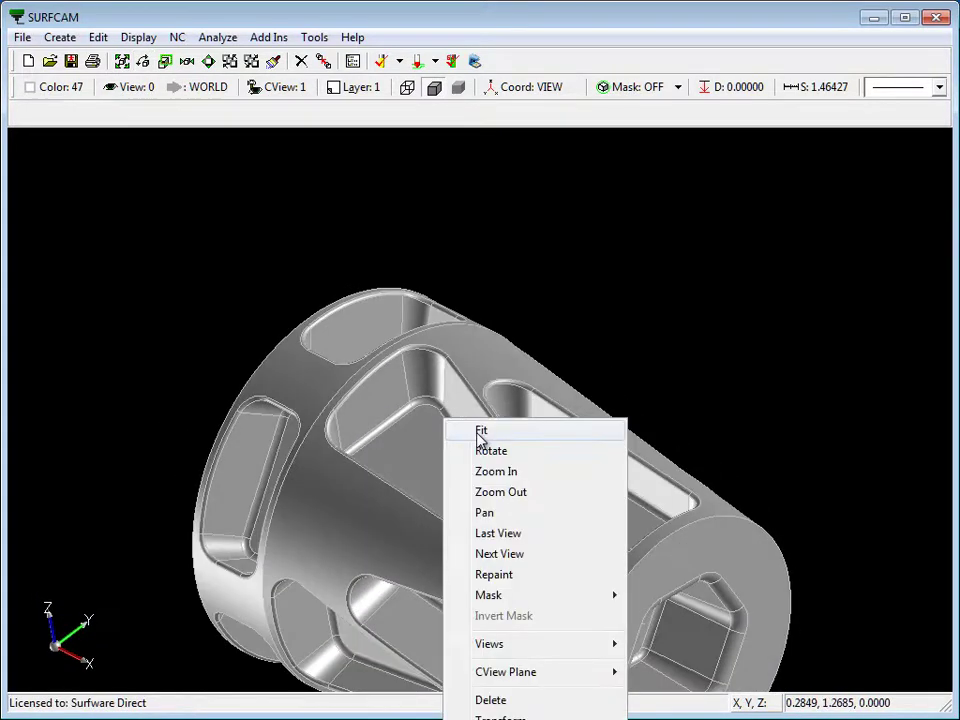
click(484, 432)
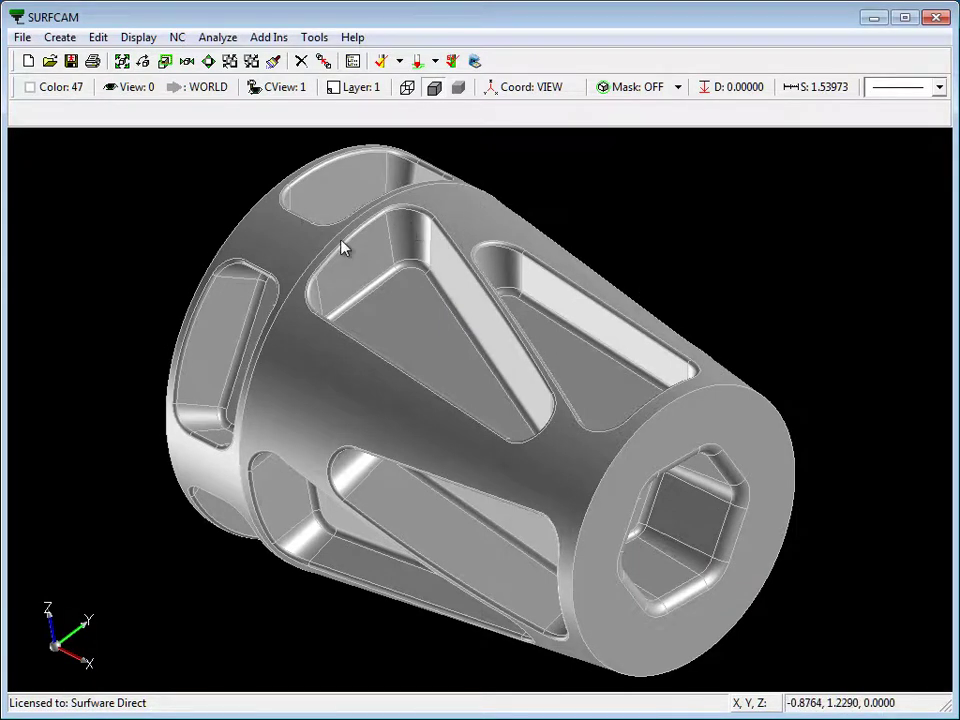
Step: Start a Multi-Surface Swarf toolpath from the NC 5 Axis menu
click(180, 38)
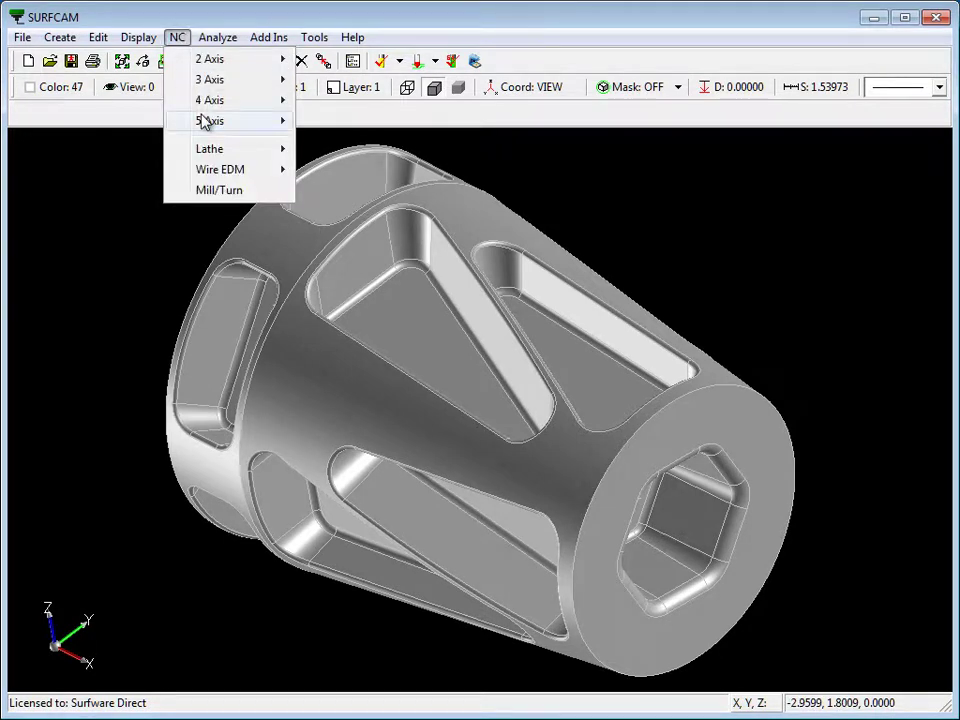
mouse_move(205, 121)
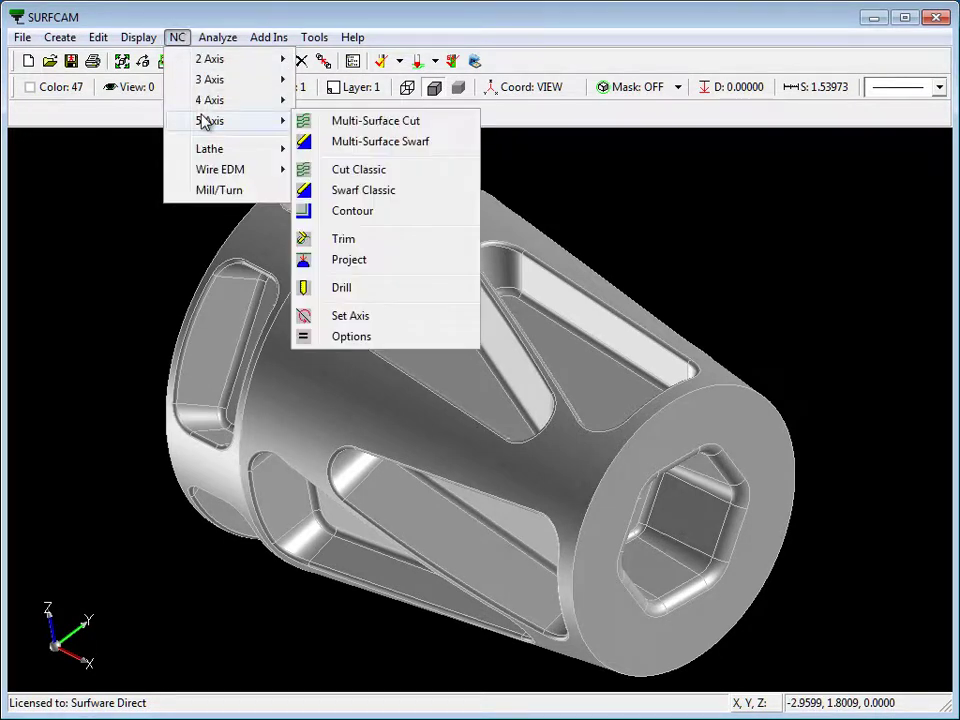
click(380, 142)
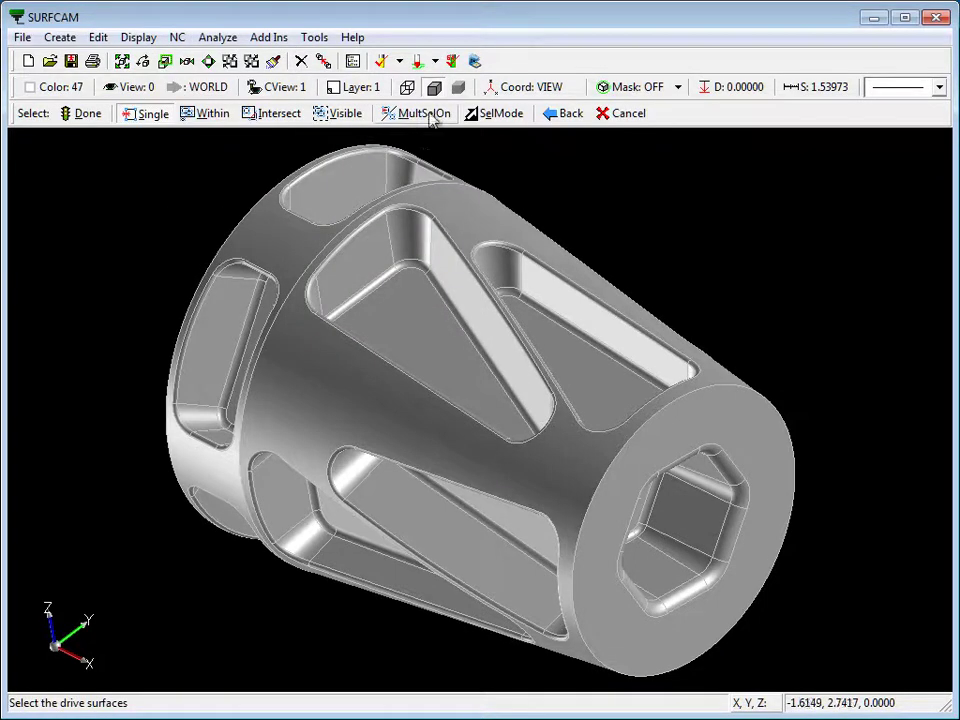
Step: Pick the angled pocket's walls and bottom fillet as drive surfaces
scroll(418, 272, up, 3)
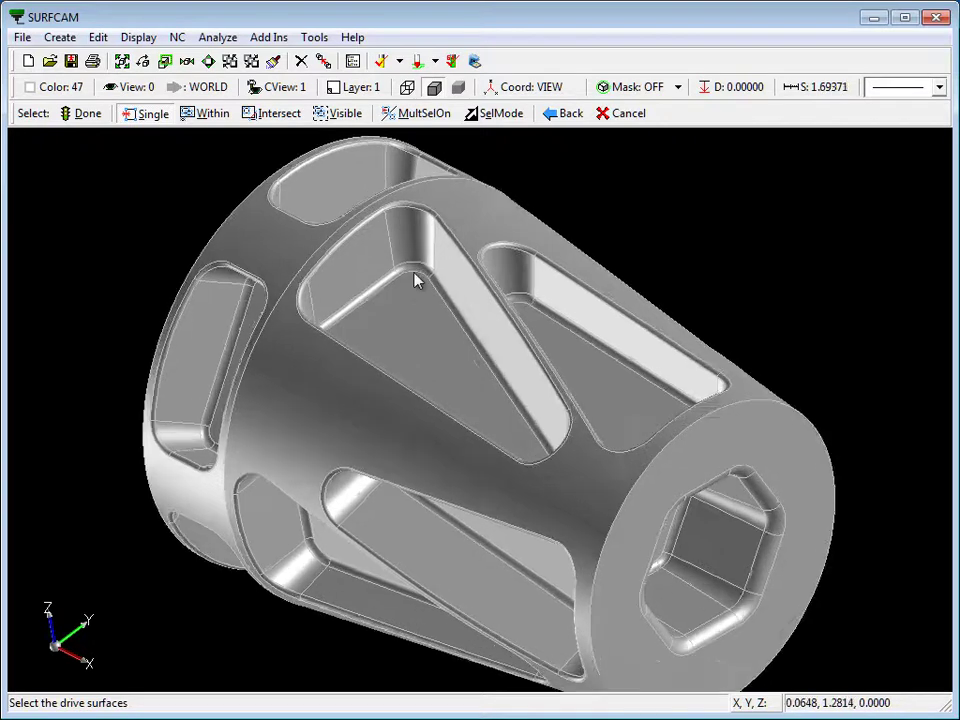
click(421, 252)
click(341, 280)
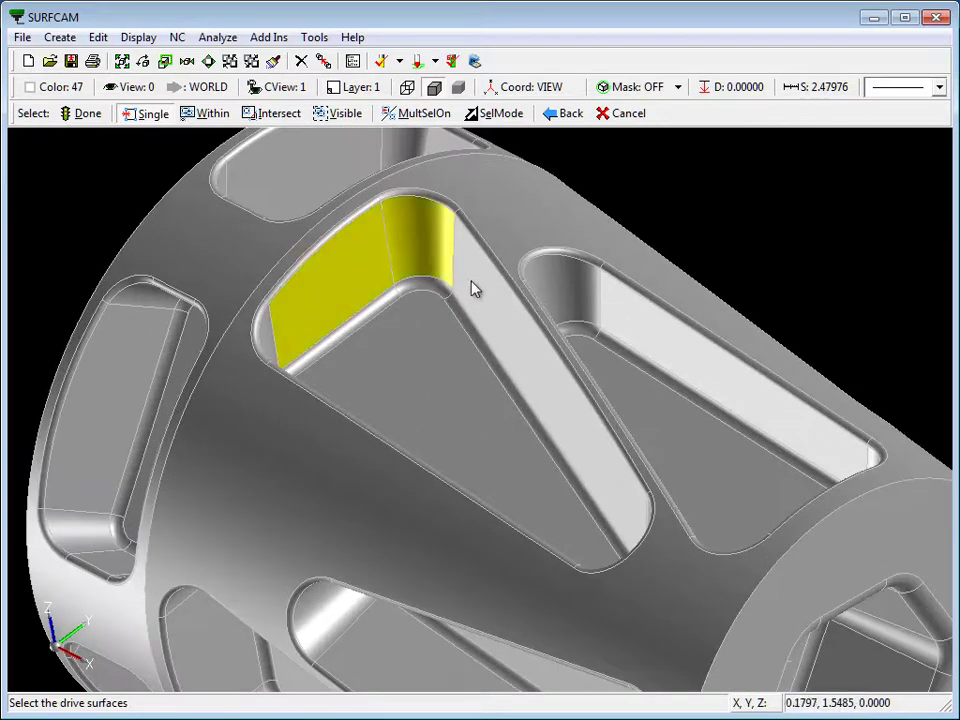
click(474, 287)
middle_drag(445, 400, 395, 428)
click(324, 411)
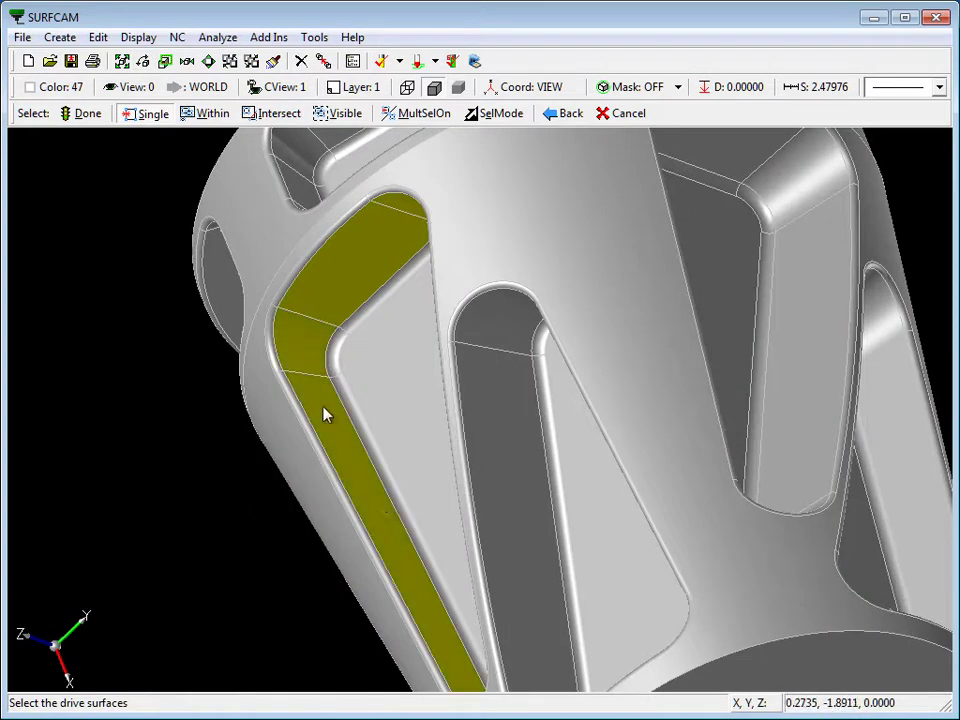
scroll(324, 411, down, 3)
middle_drag(399, 508, 435, 425)
click(458, 534)
Step: Finish surface picking and assign the 0.3750 dia .032 rad Bullmill from the 1/8 bull mill list
click(88, 115)
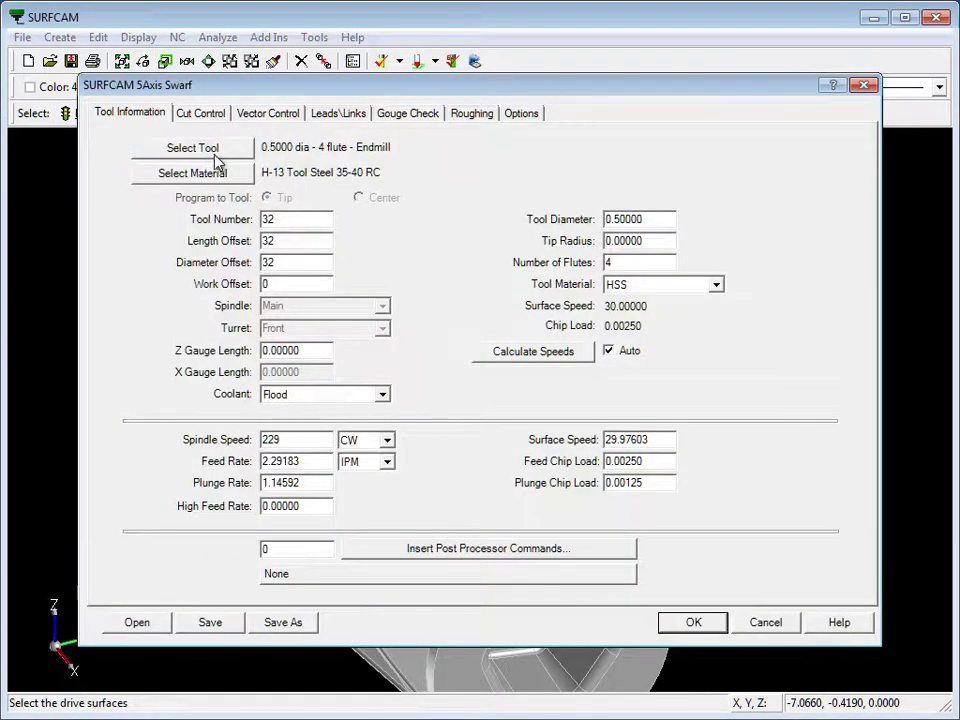
click(210, 152)
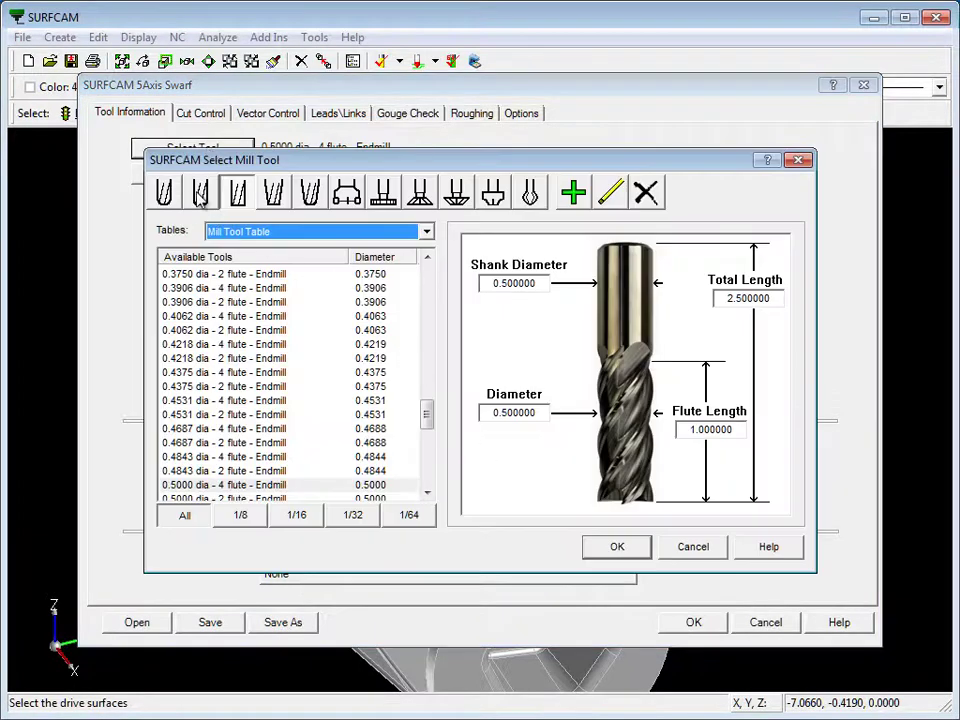
click(200, 193)
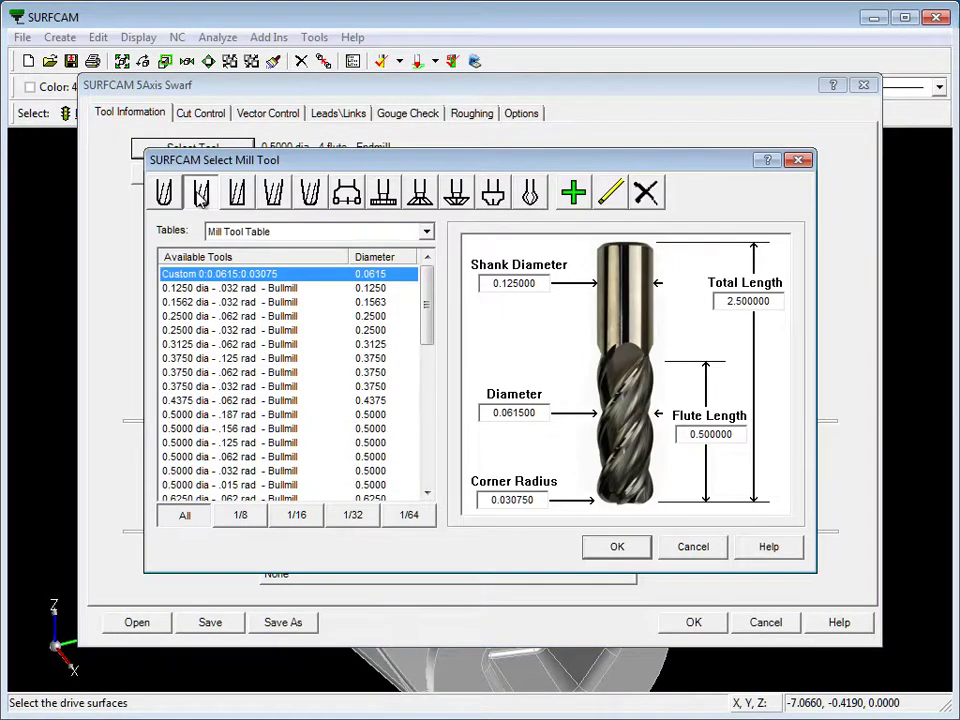
click(245, 520)
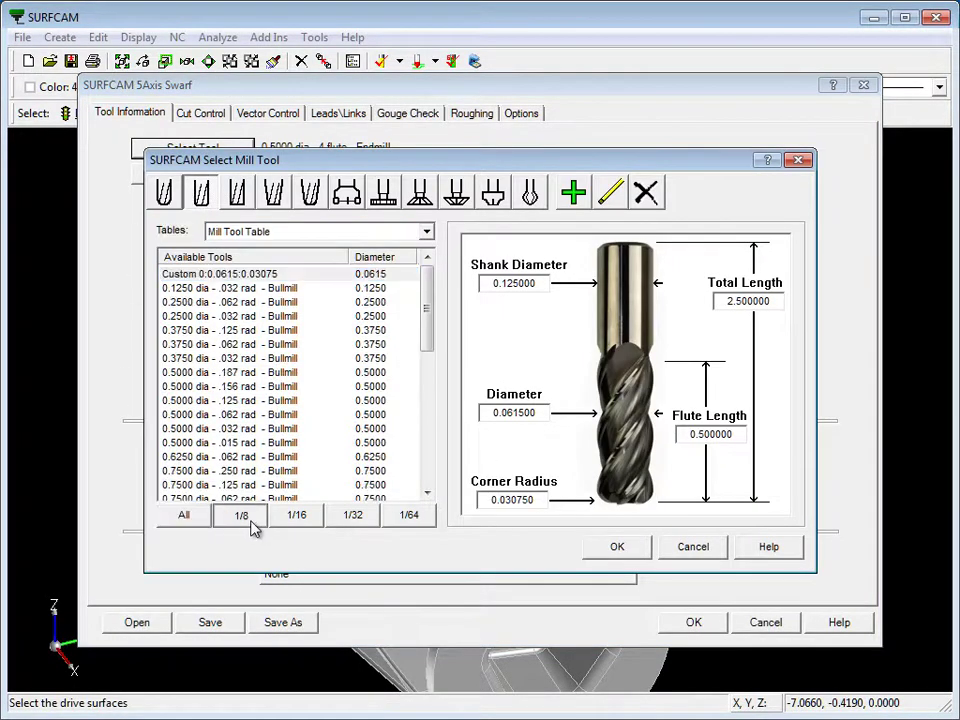
click(236, 360)
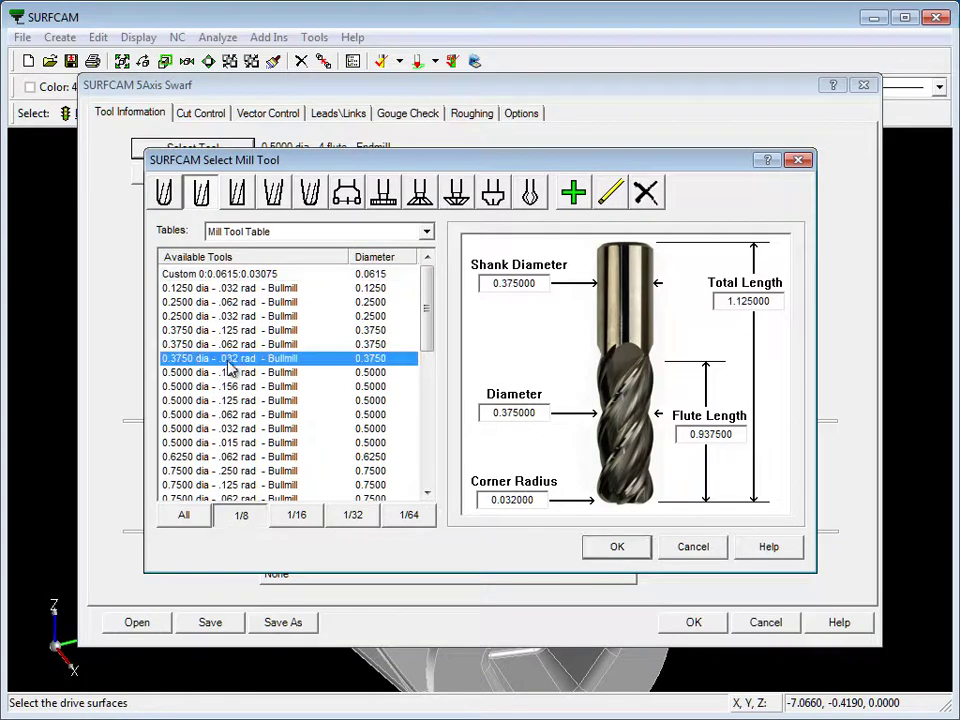
click(618, 548)
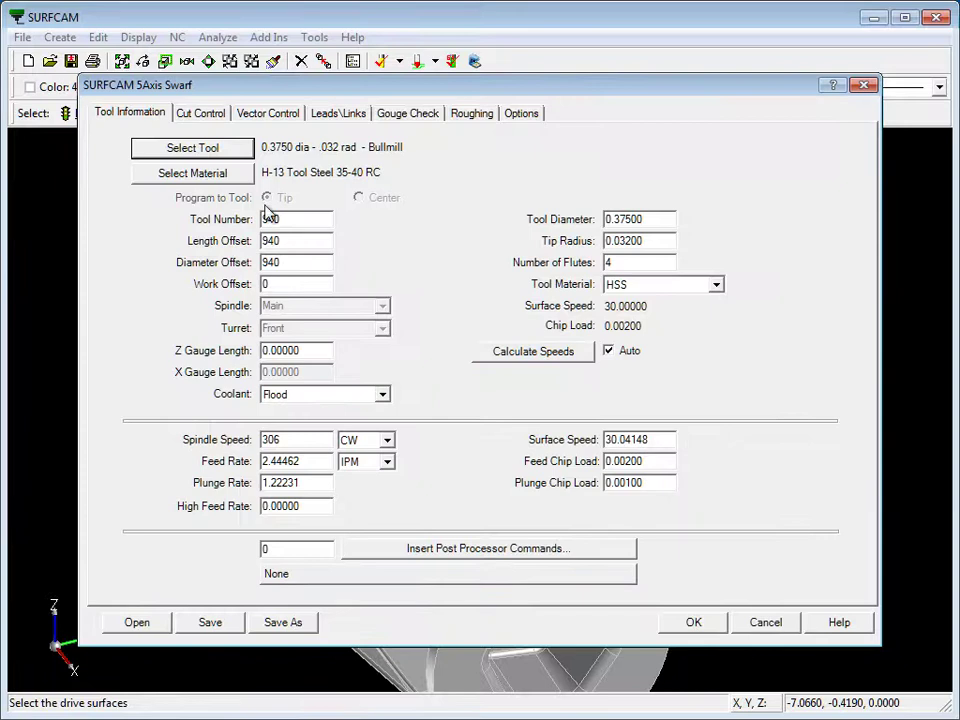
click(210, 115)
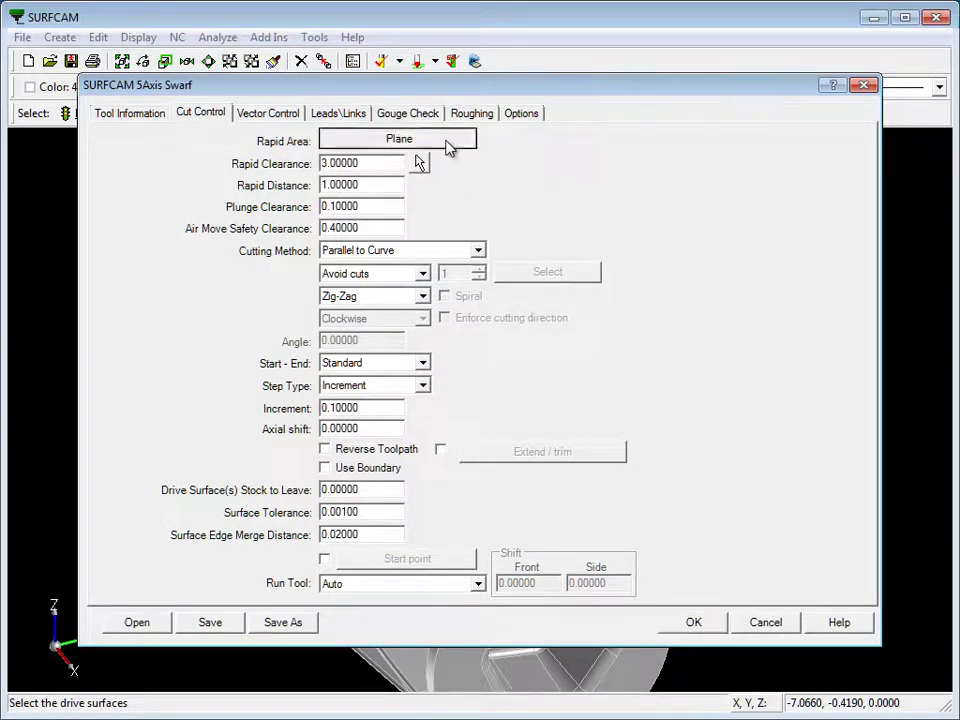
Step: Set the rapid area shape to a cylinder
click(448, 146)
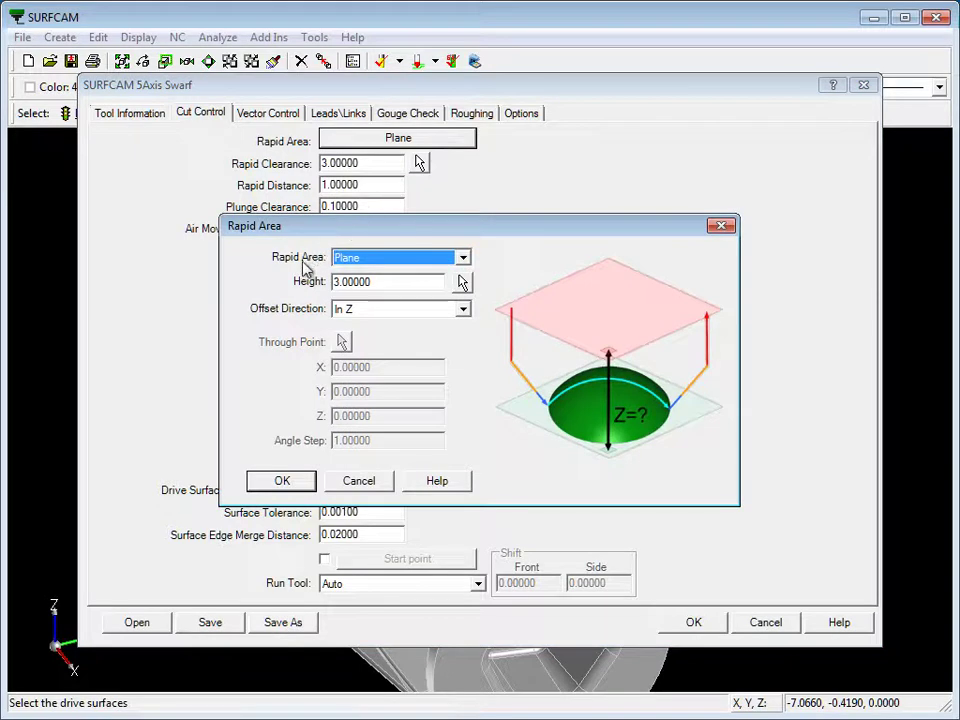
click(464, 258)
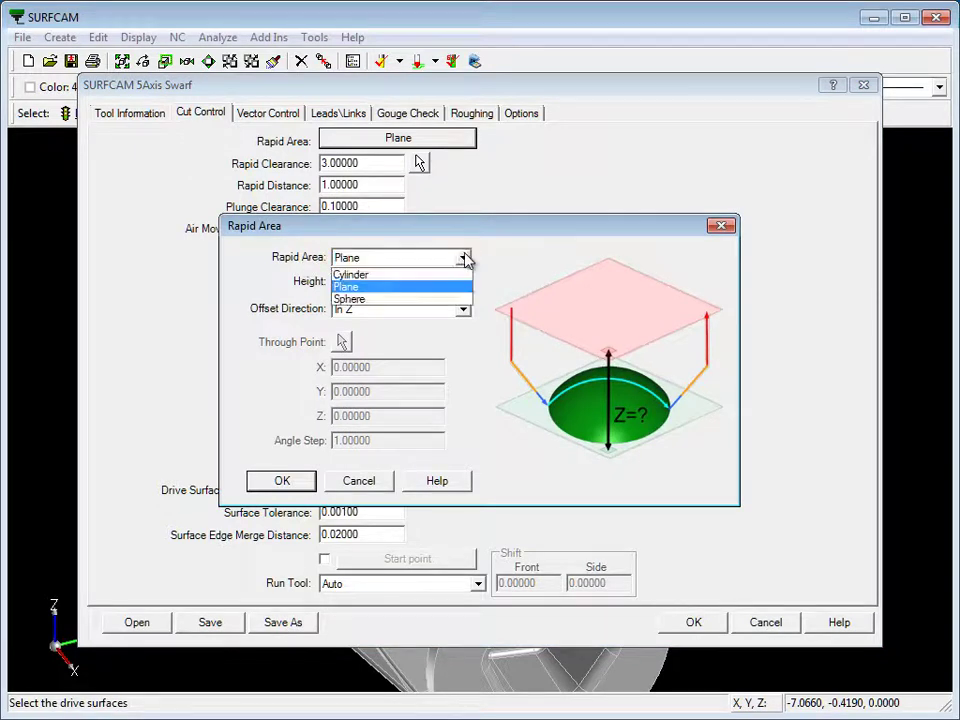
click(414, 275)
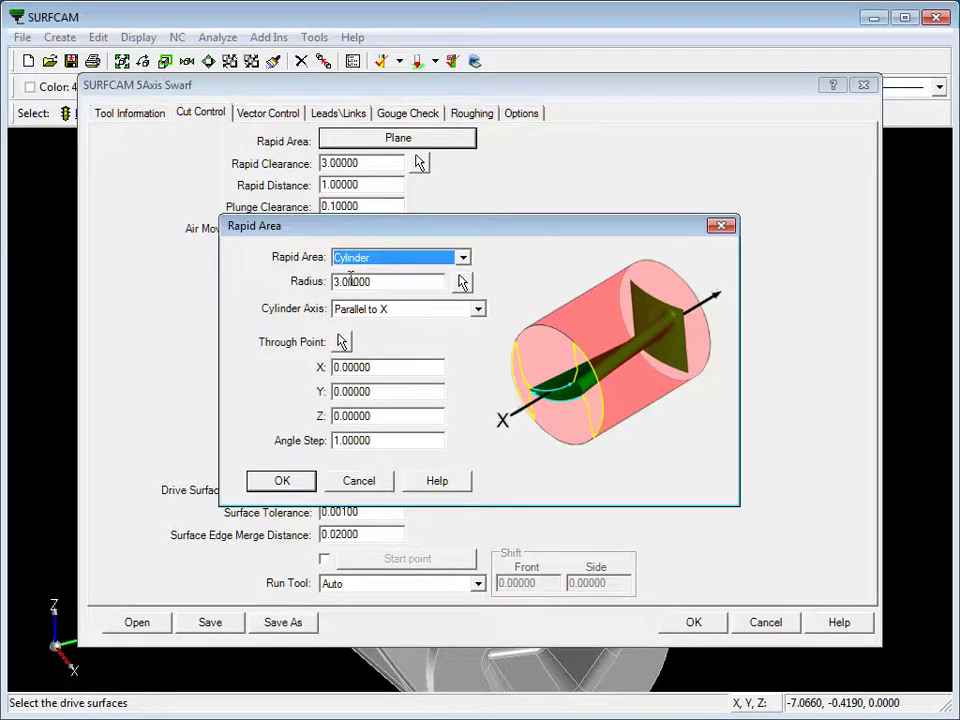
click(284, 482)
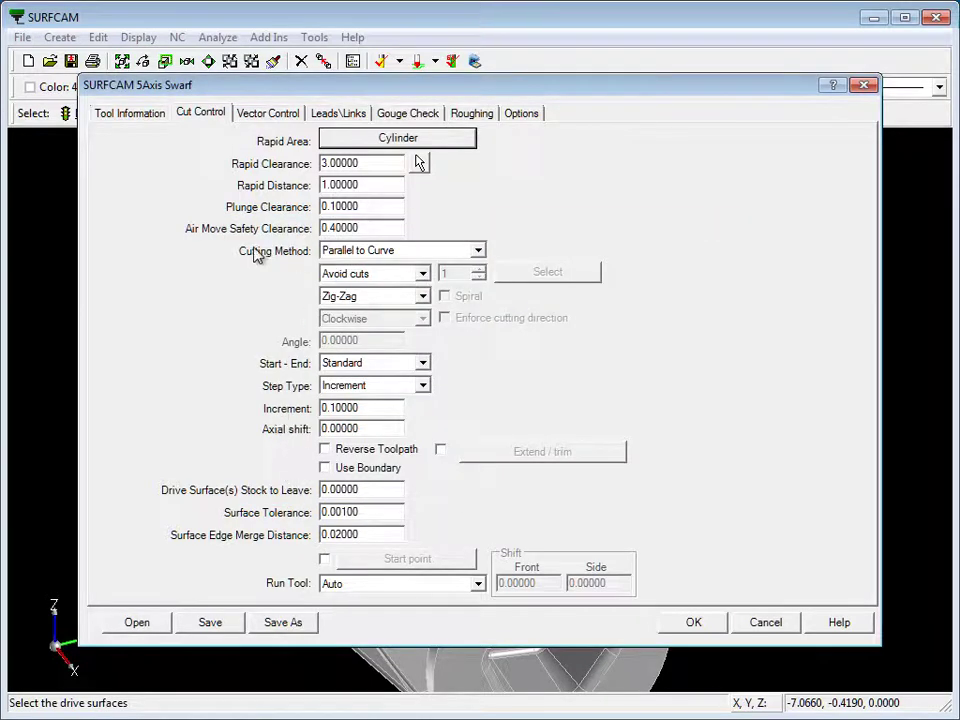
Step: Cut Parallel to Curve with Number of cuts 1 and a one-way Zig pattern
click(479, 251)
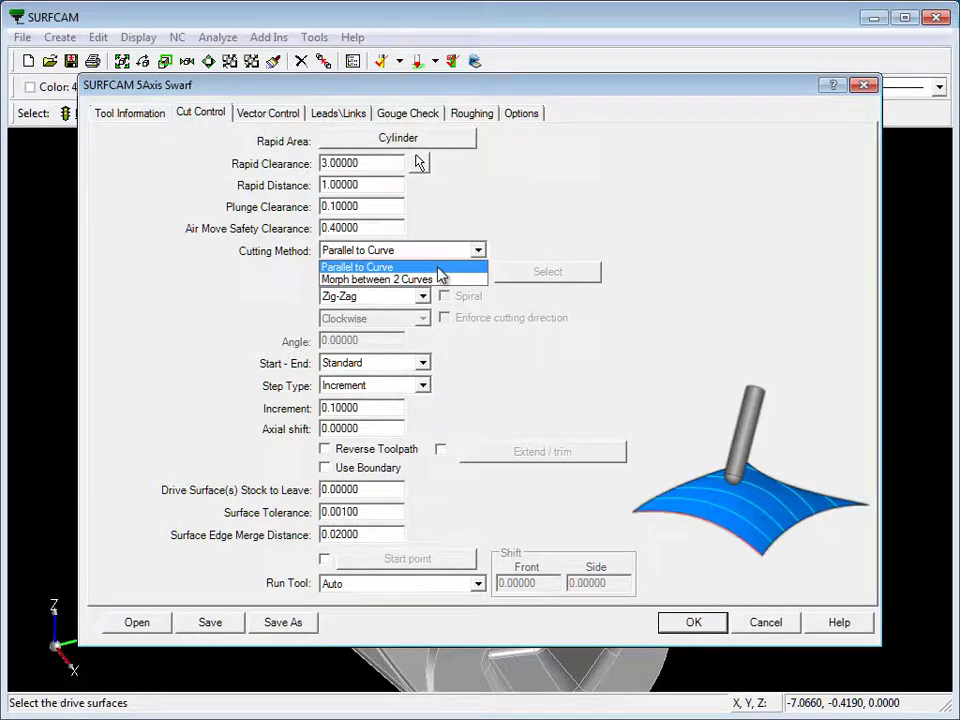
click(437, 267)
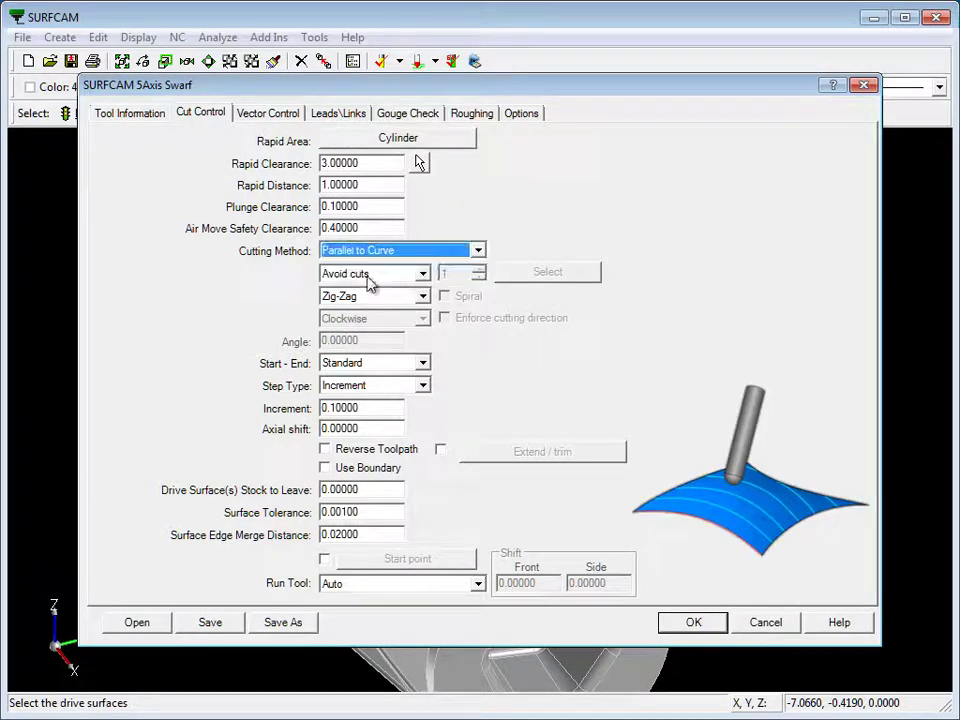
click(422, 276)
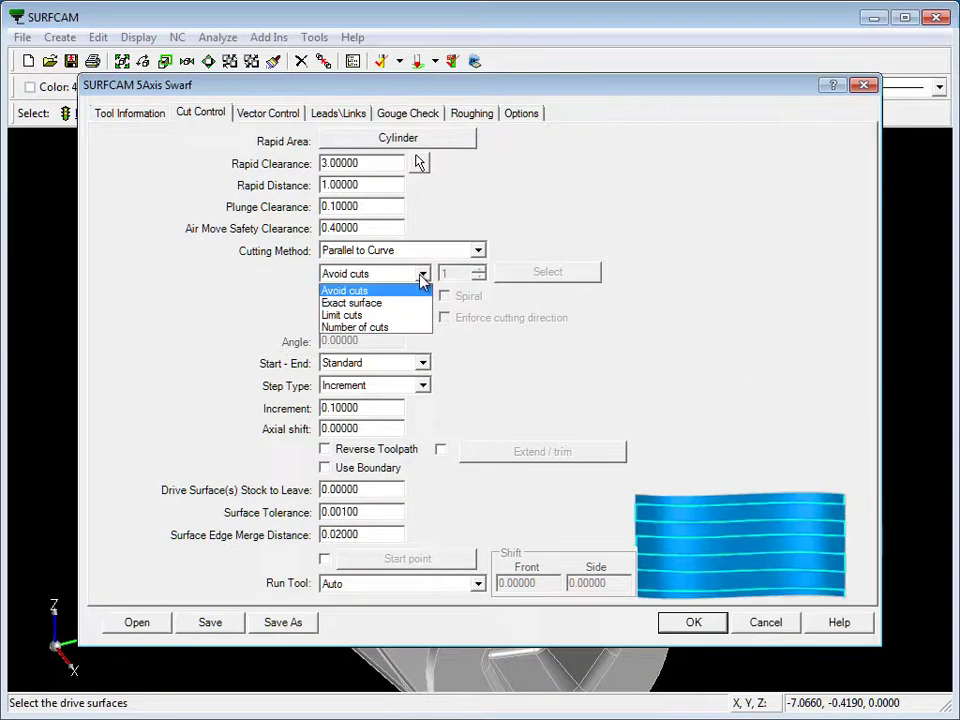
click(396, 328)
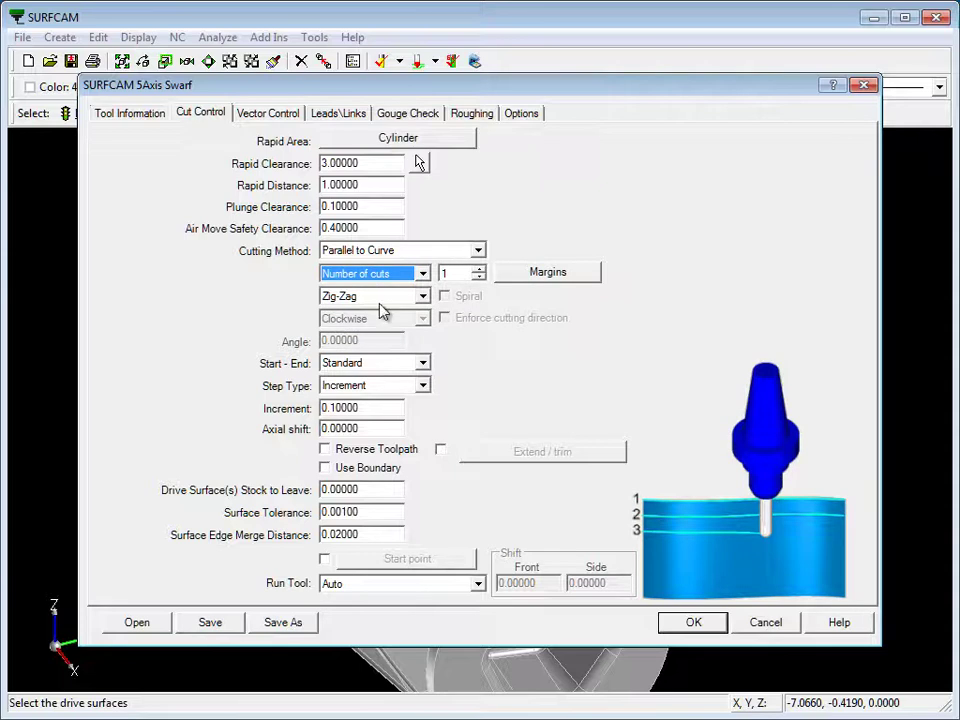
click(386, 310)
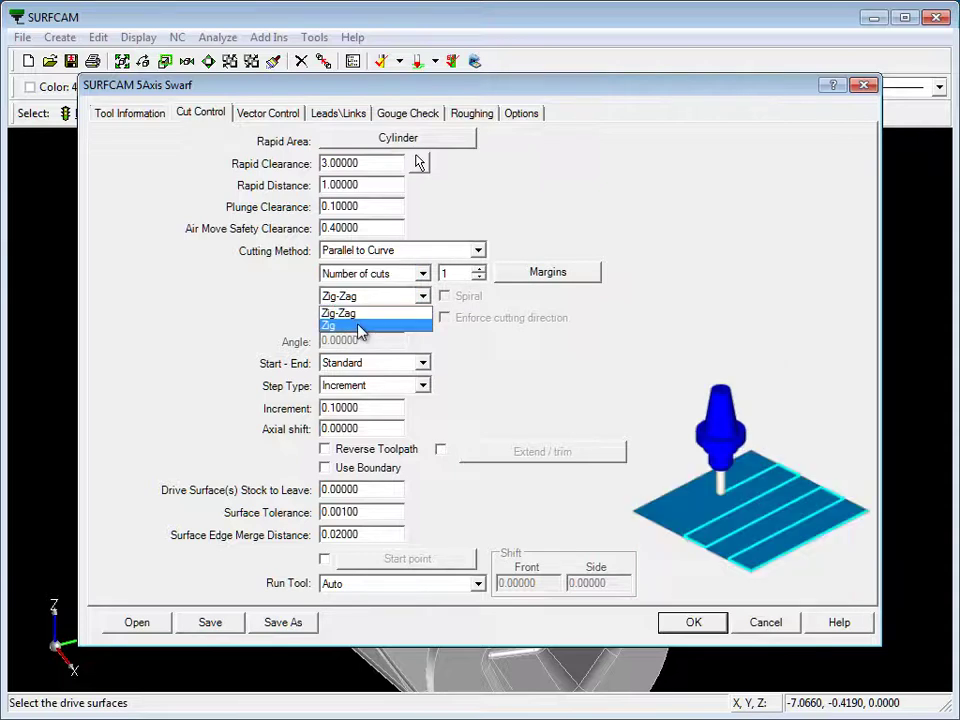
click(361, 328)
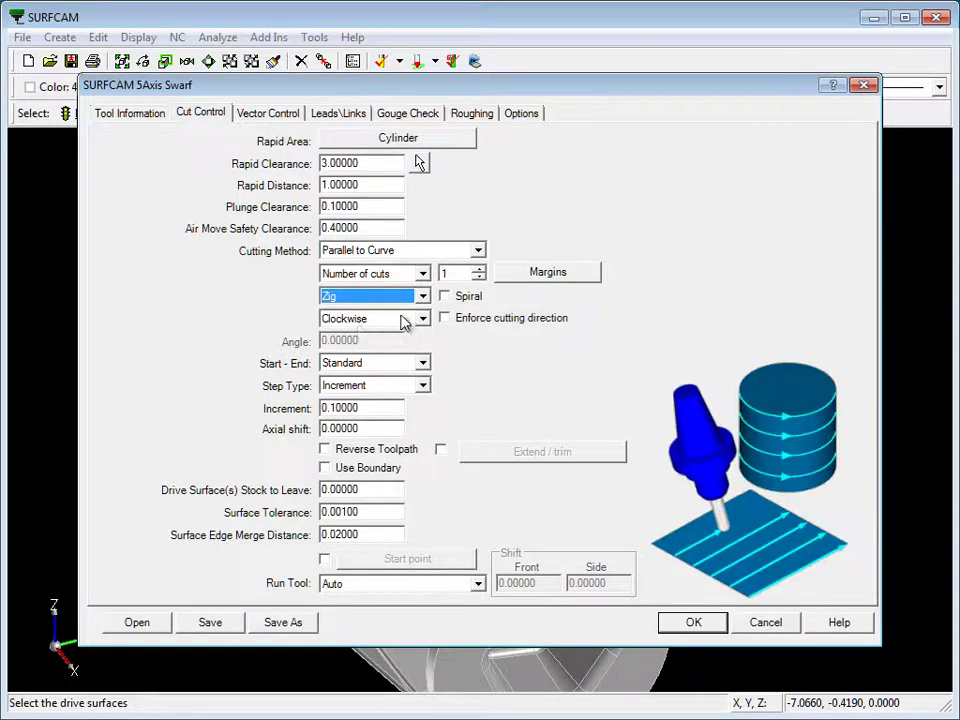
Step: Review the Vector Control, Leads\Links and Gouge Check settings
click(285, 118)
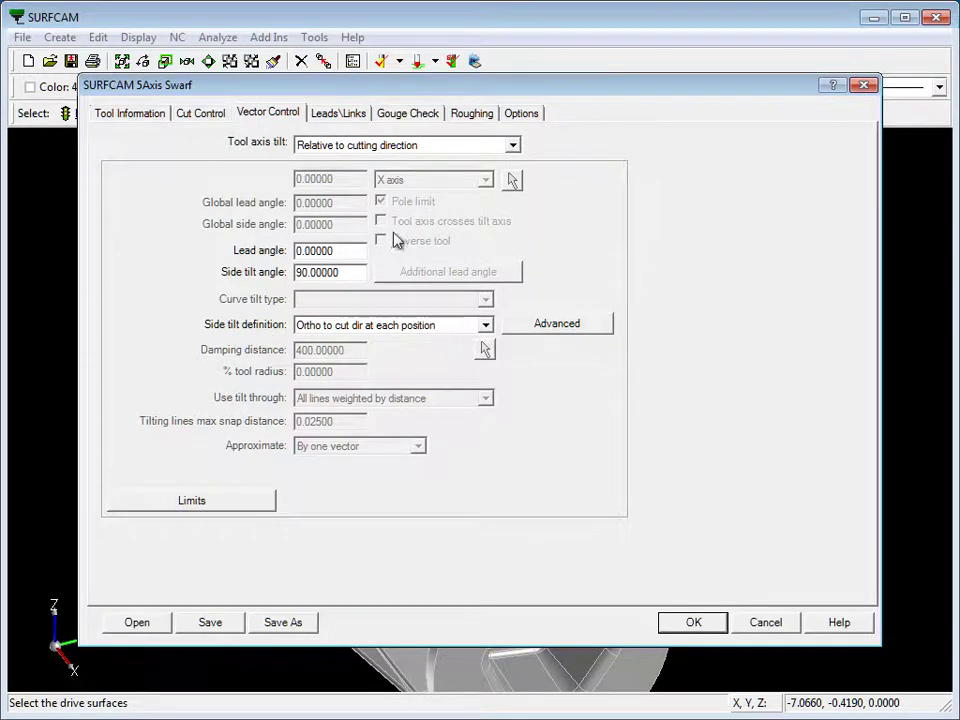
click(340, 113)
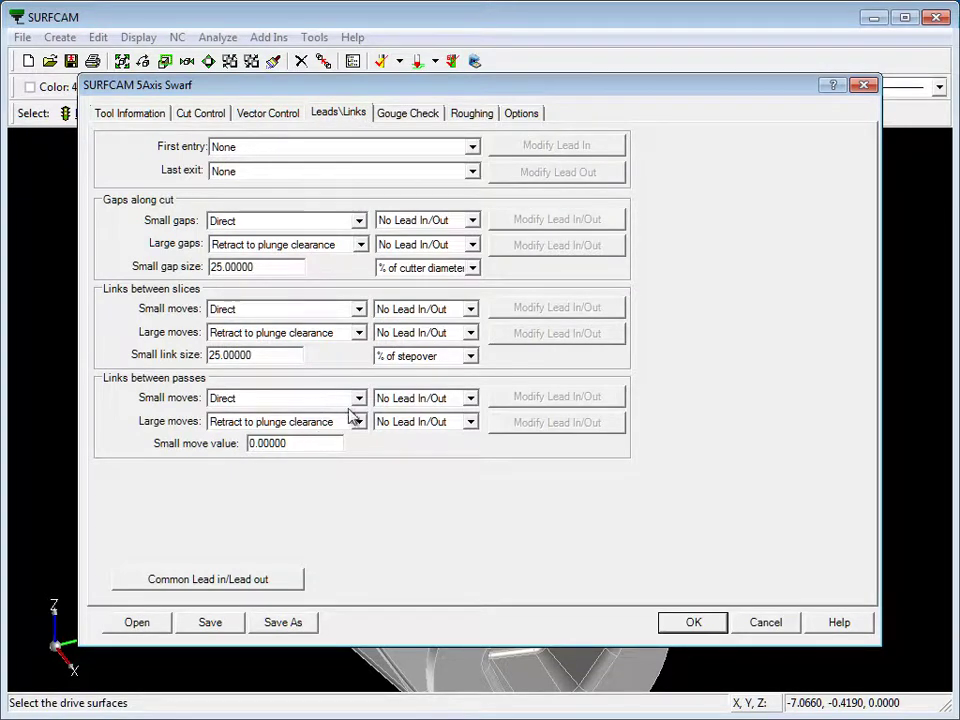
click(418, 117)
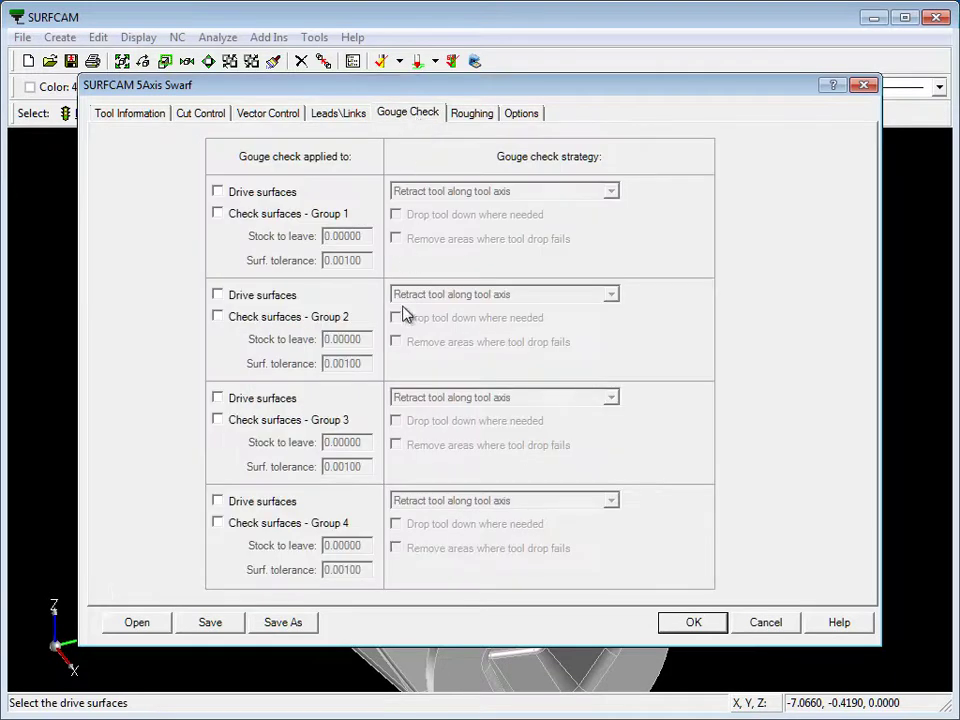
Step: Accept the swarf settings and set Limit Tangent Angle to Yes in Chain Options
click(704, 626)
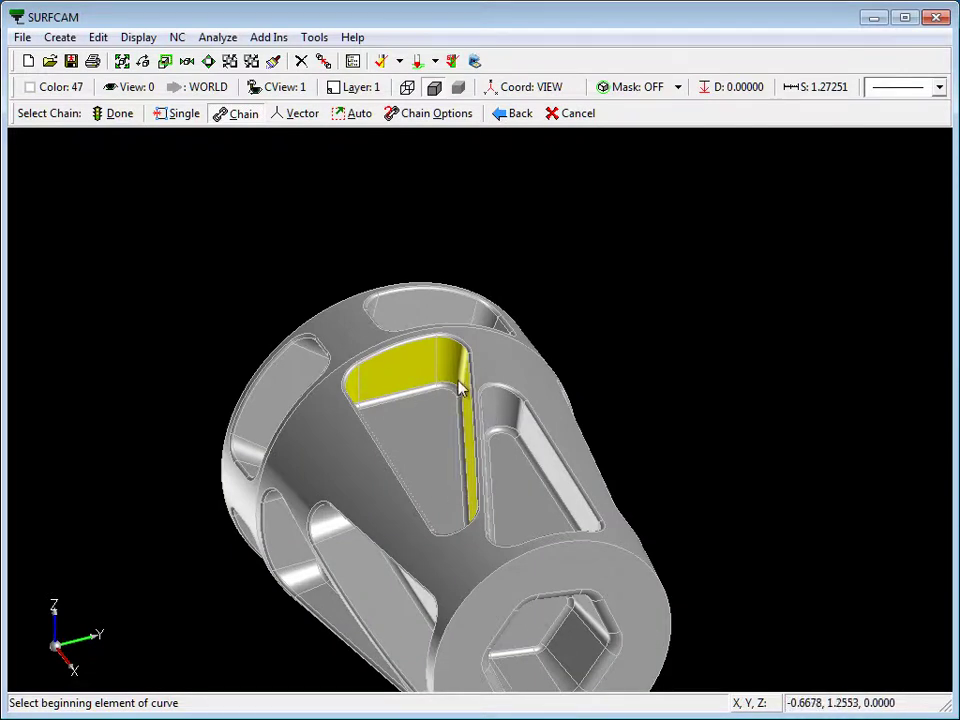
scroll(480, 528, up, 4)
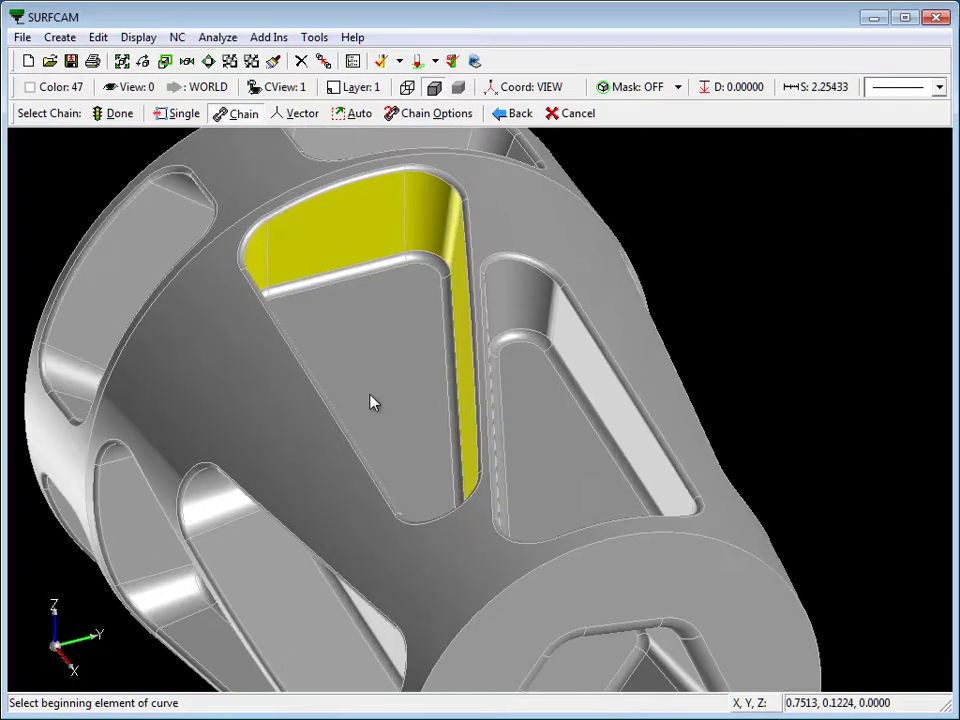
mouse_move(370, 402)
middle_down()
mouse_move(388, 379)
mouse_move(407, 403)
mouse_move(392, 420)
mouse_move(384, 405)
middle_up()
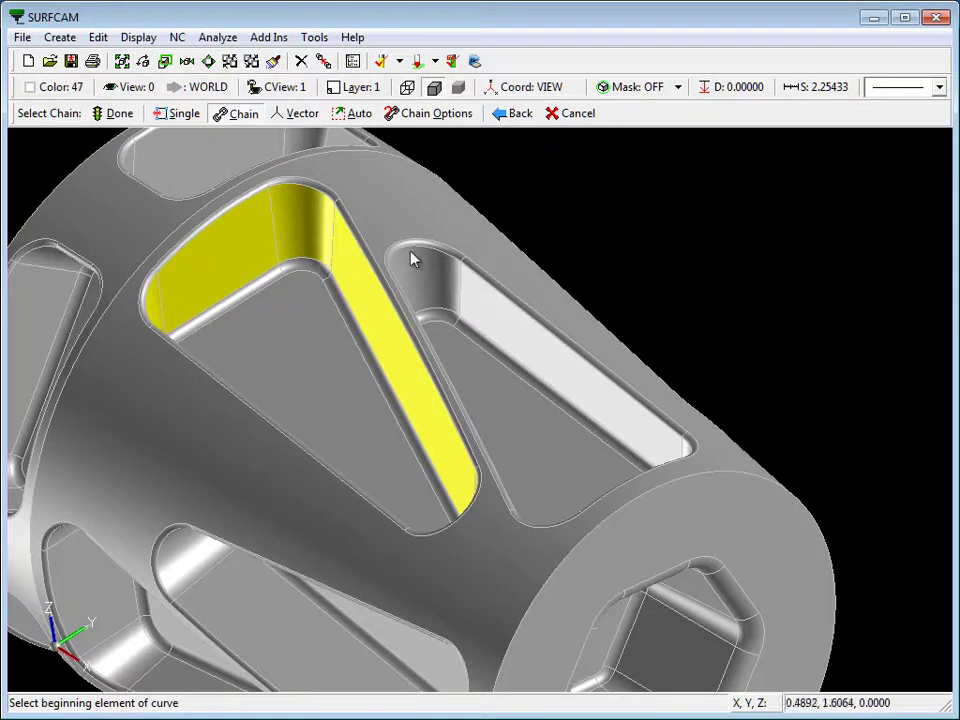
click(441, 116)
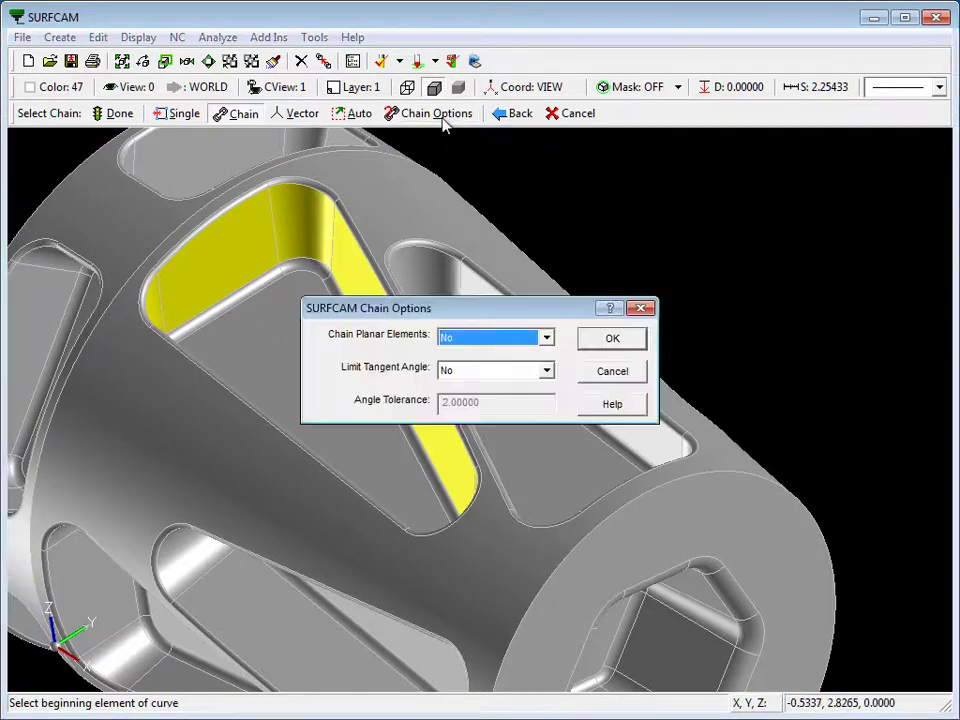
click(548, 372)
click(505, 402)
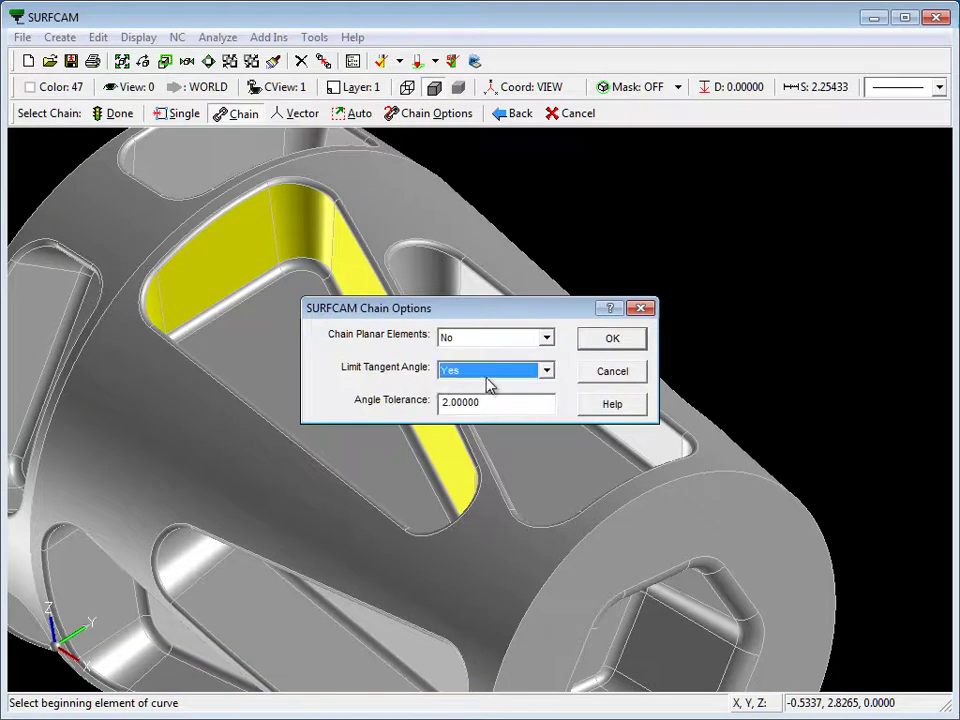
click(613, 340)
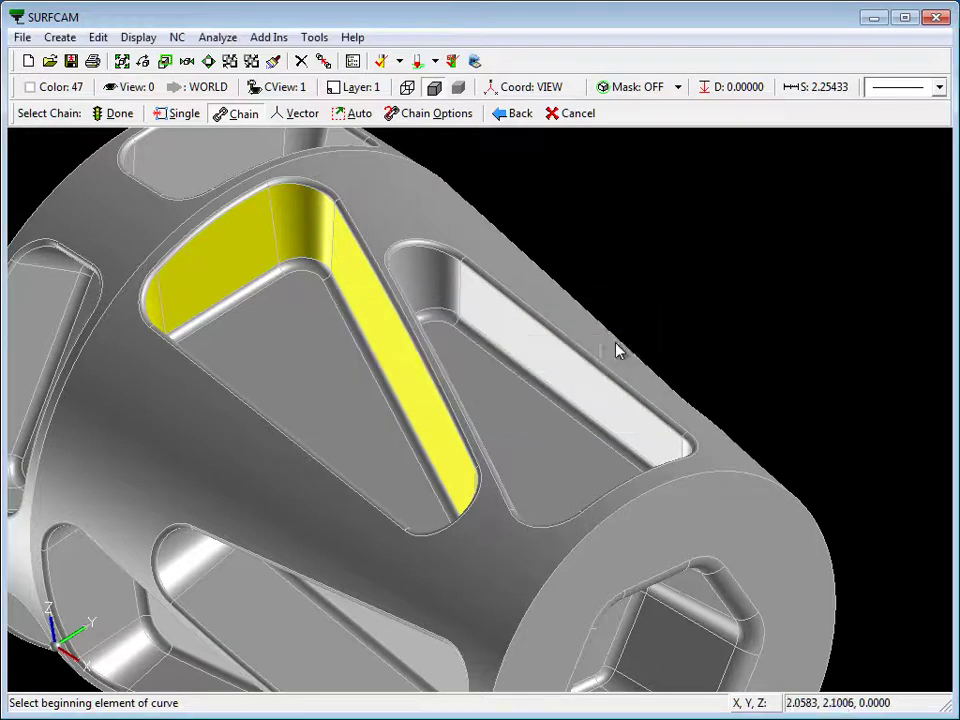
Step: Chain the angled pocket wall's edge curve to generate the swarf toolpath
click(347, 305)
click(345, 303)
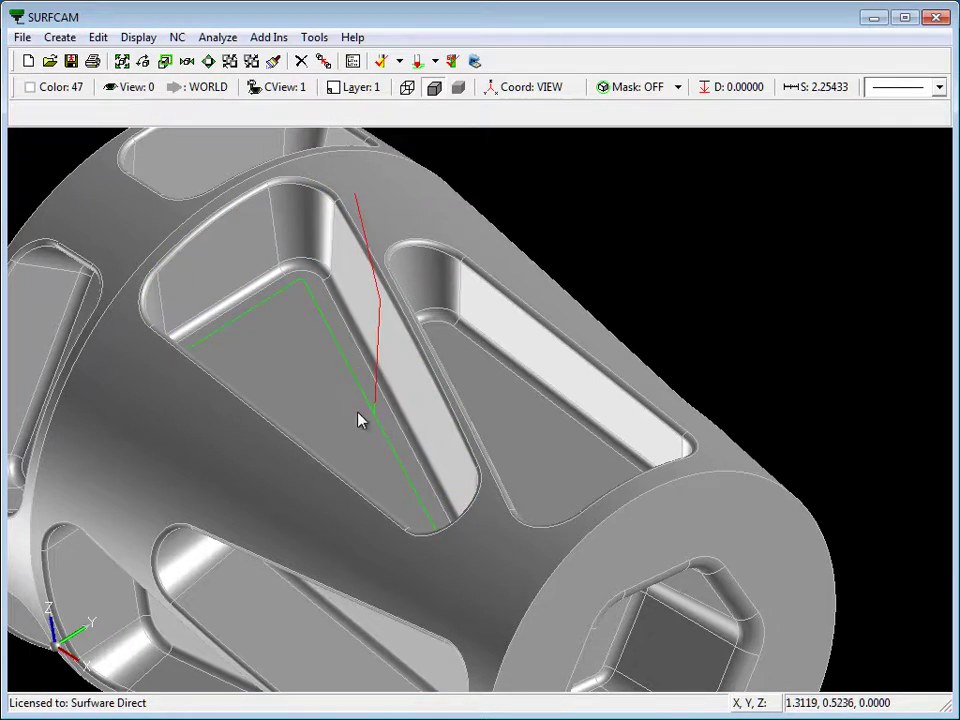
middle_drag(360, 418, 399, 364)
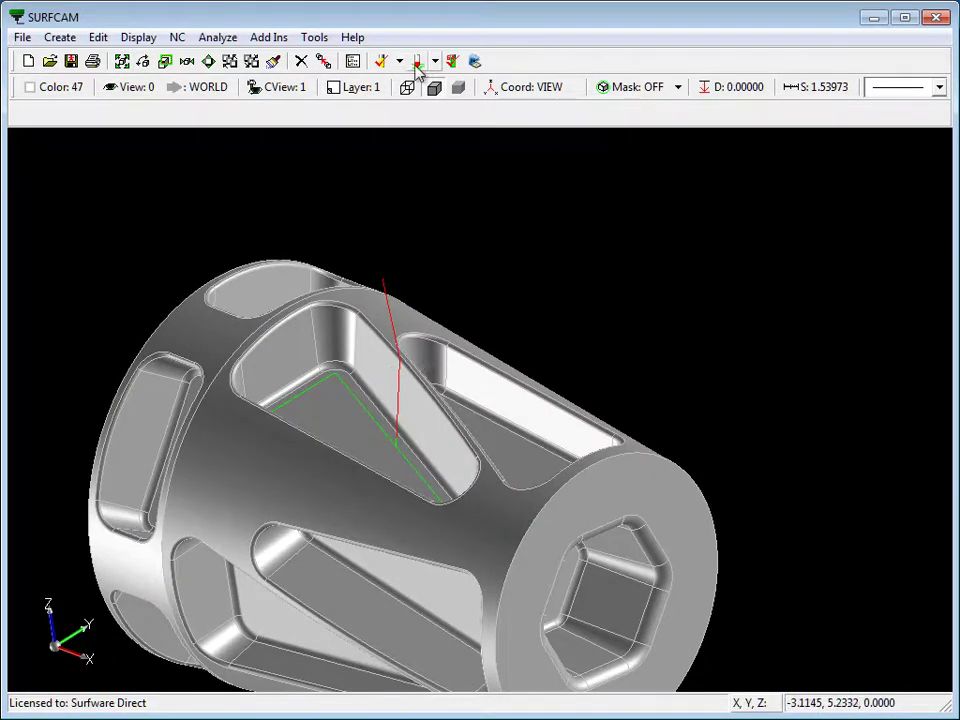
Step: Simulate the swarf toolpath, play it back, then exit the simulation
click(419, 61)
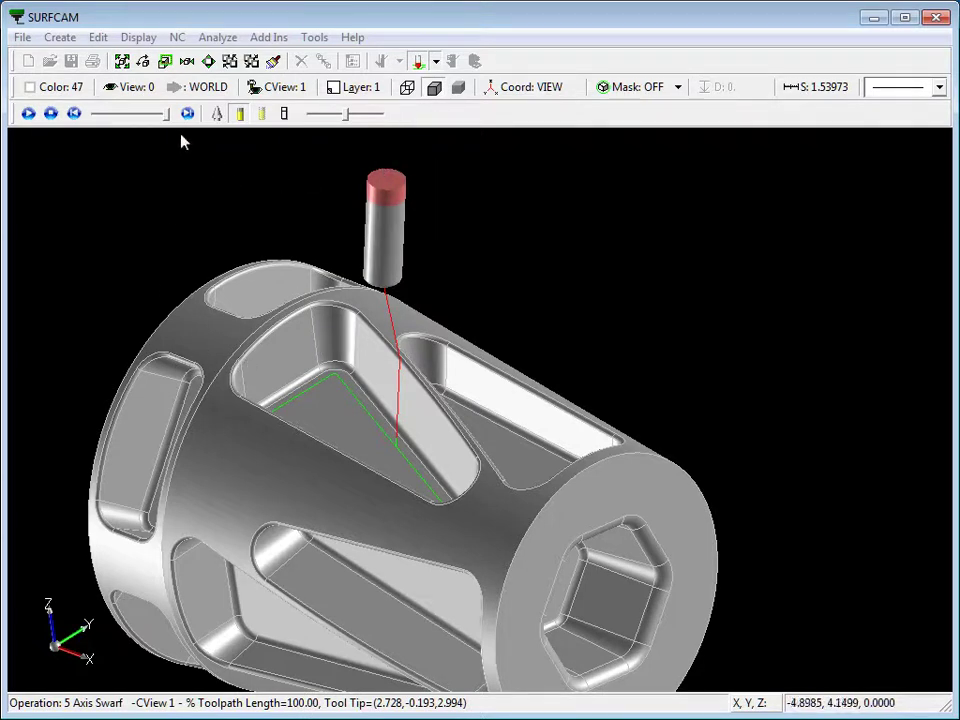
click(73, 114)
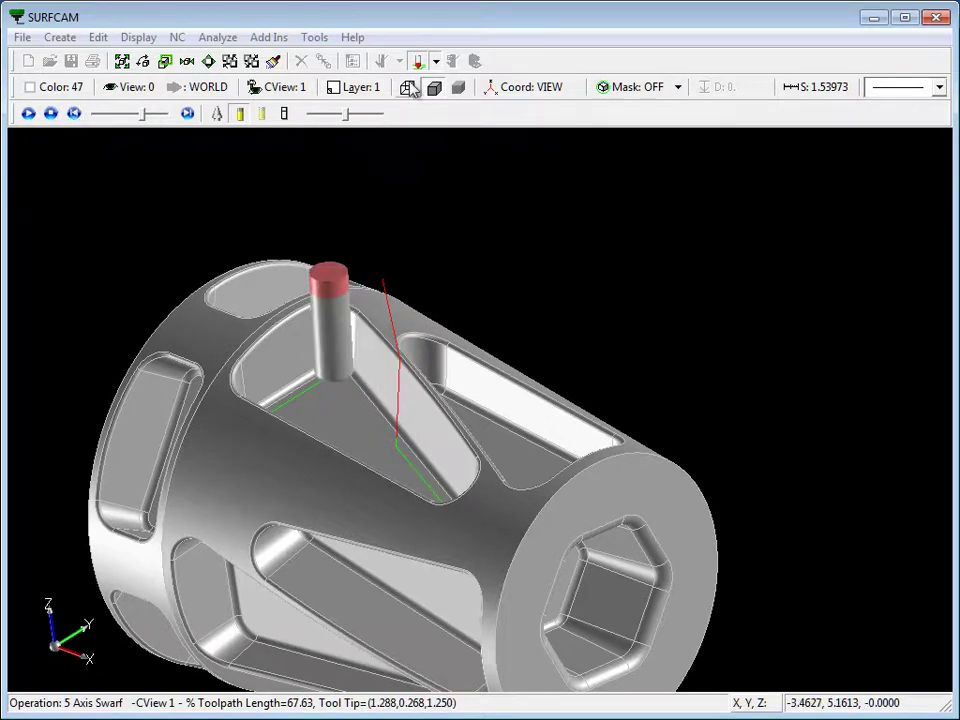
click(418, 62)
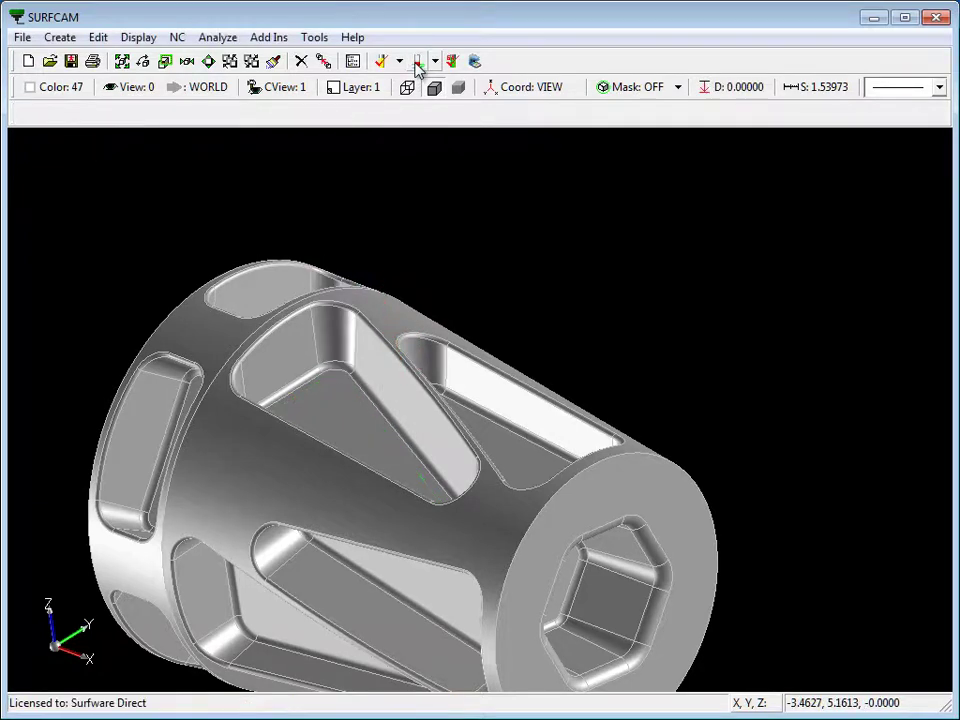
Step: Regenerate the swarf operation with original geometry, changing the cut direction to Counterclockwise
click(353, 62)
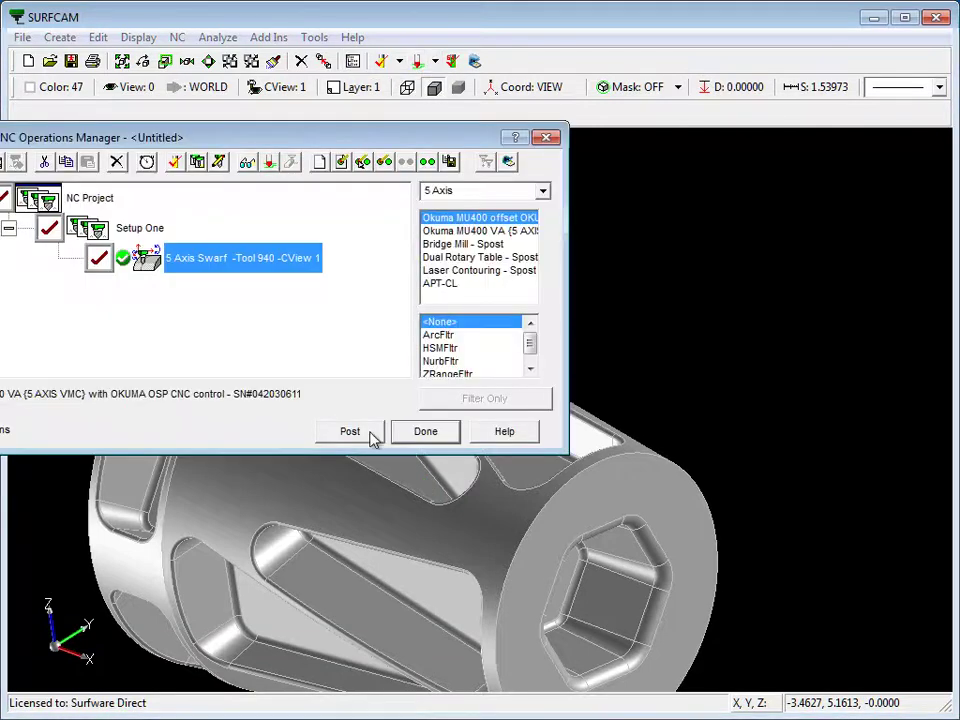
drag(267, 143, 493, 196)
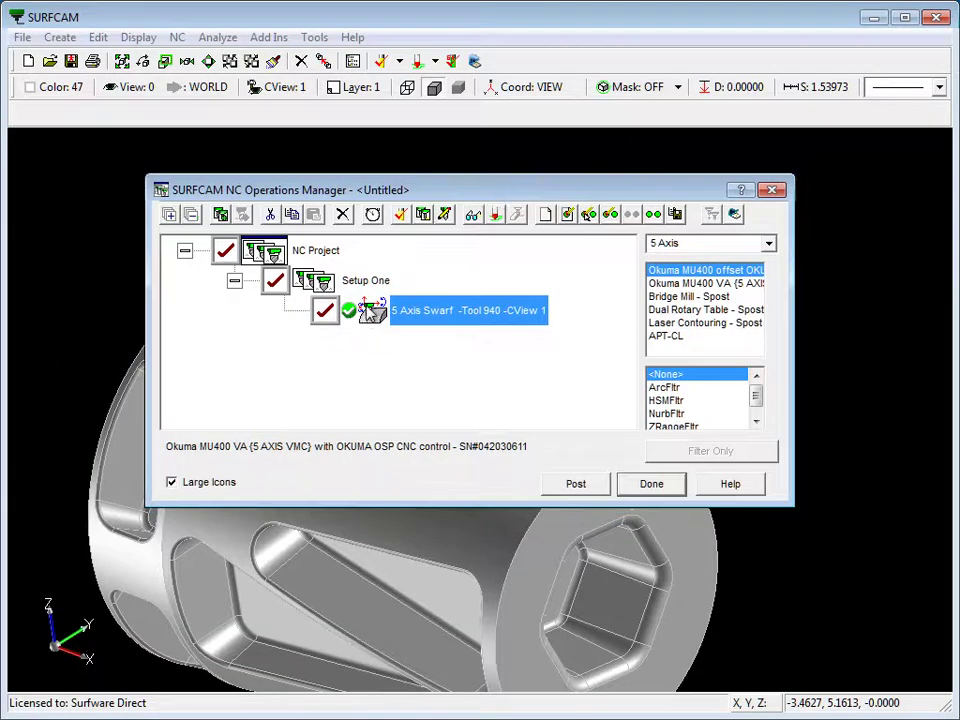
right_click(370, 312)
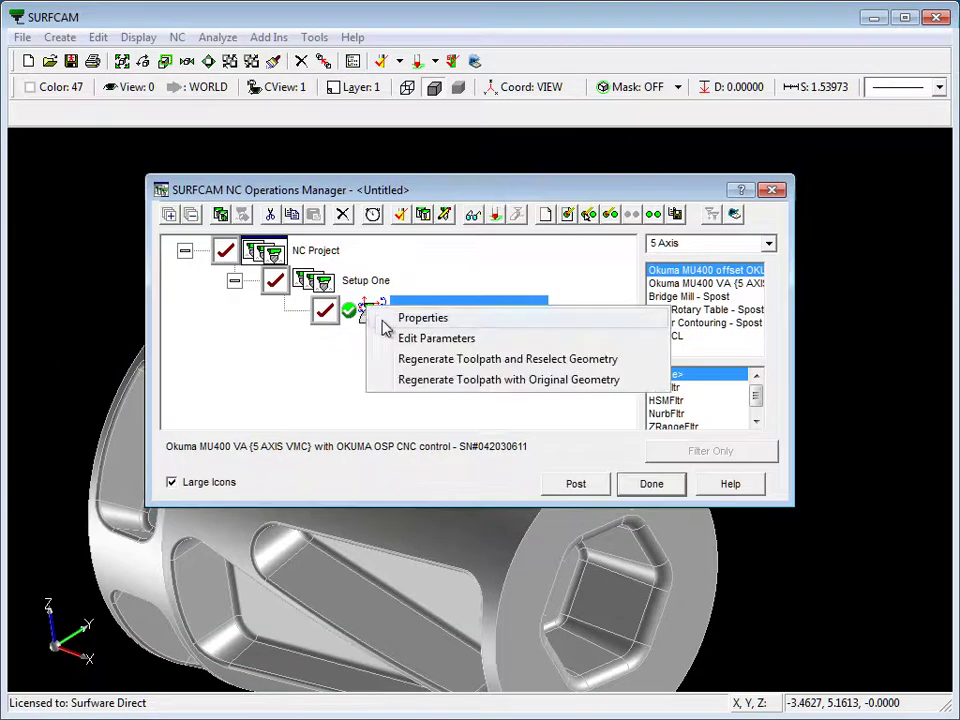
click(449, 381)
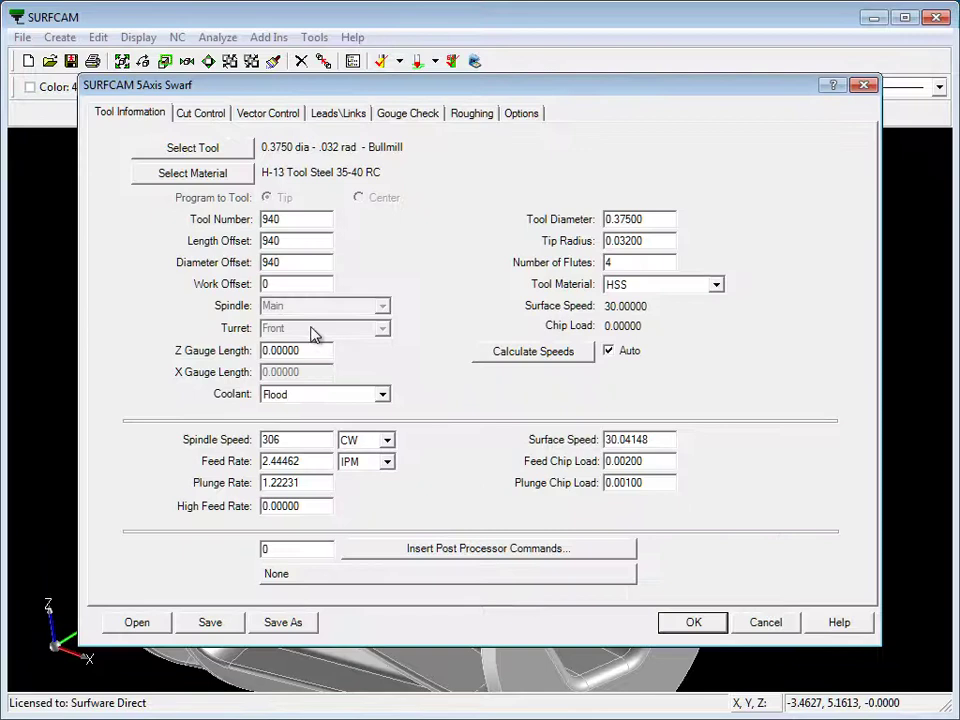
click(200, 113)
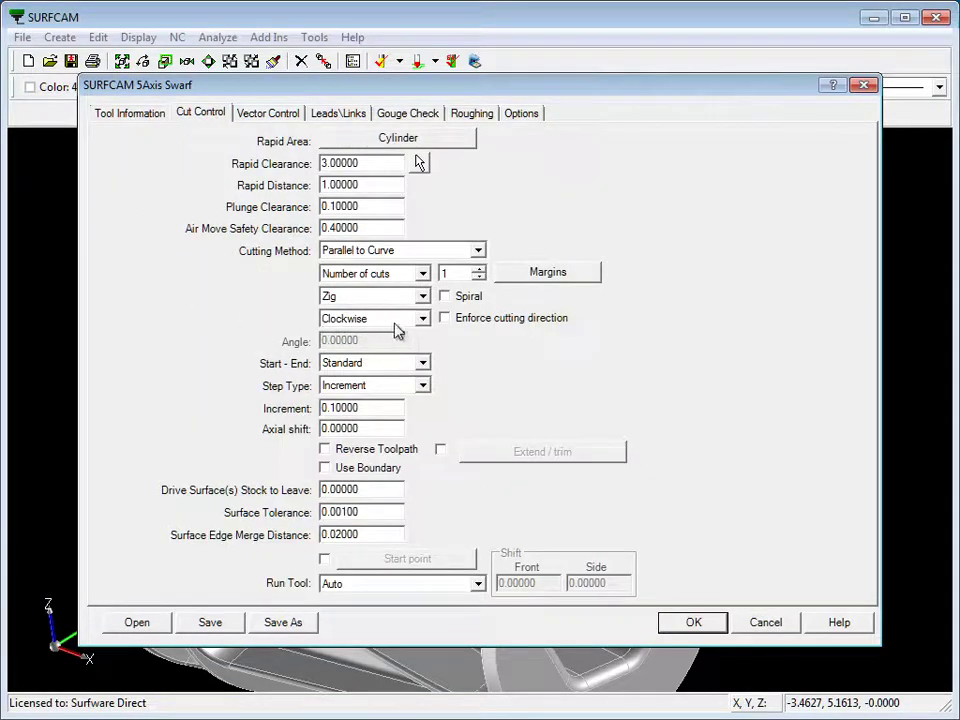
click(425, 320)
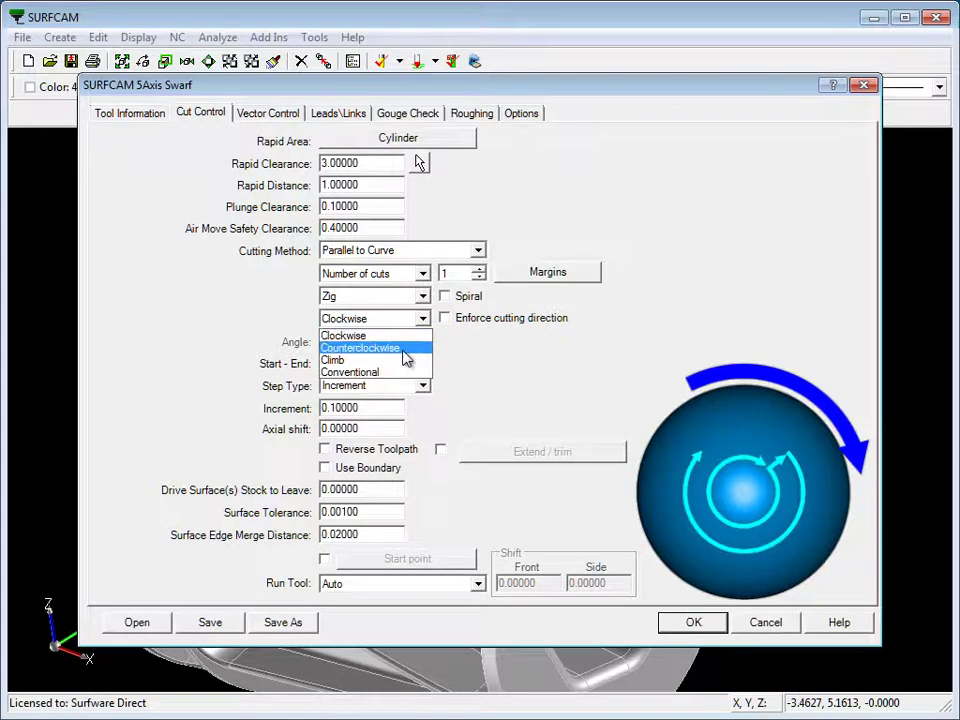
click(404, 345)
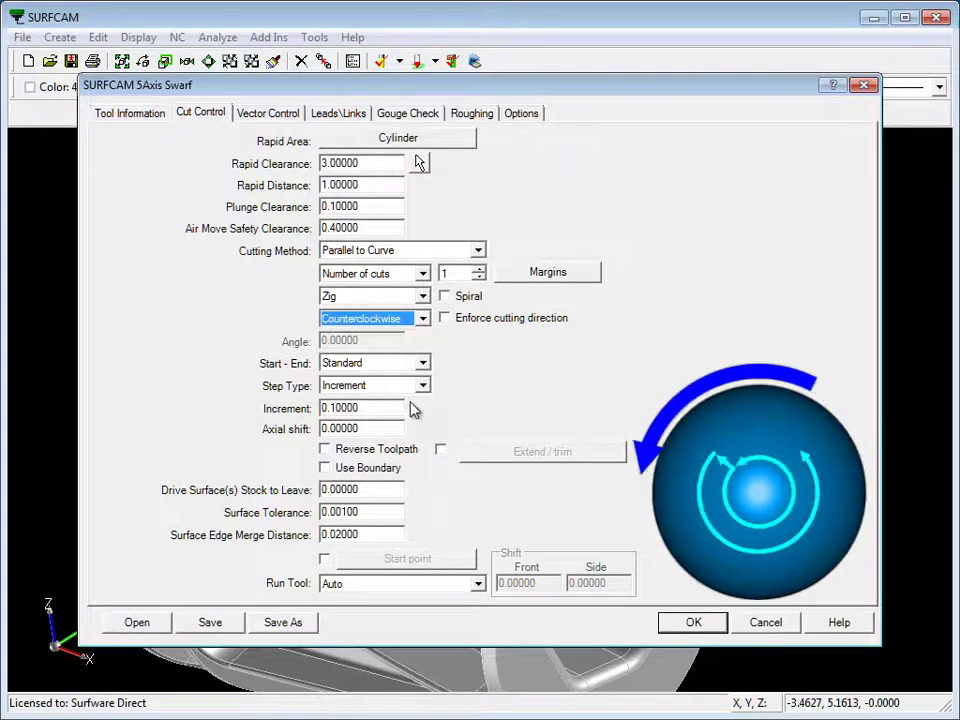
click(694, 624)
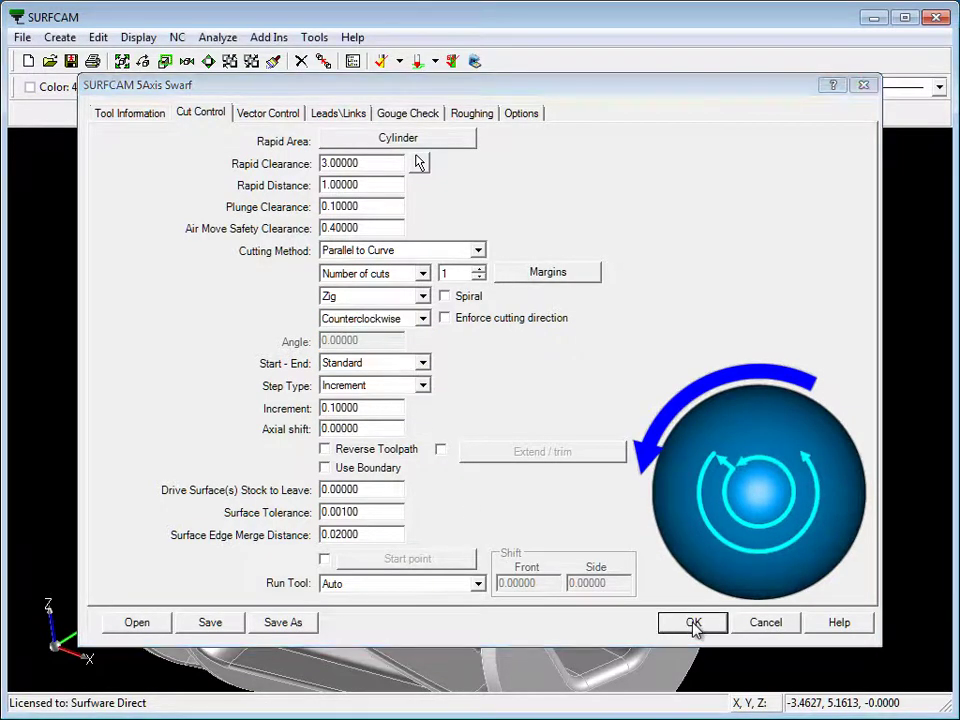
Step: Back-plot the counterclockwise swarf toolpath, then exit with Esc
click(414, 61)
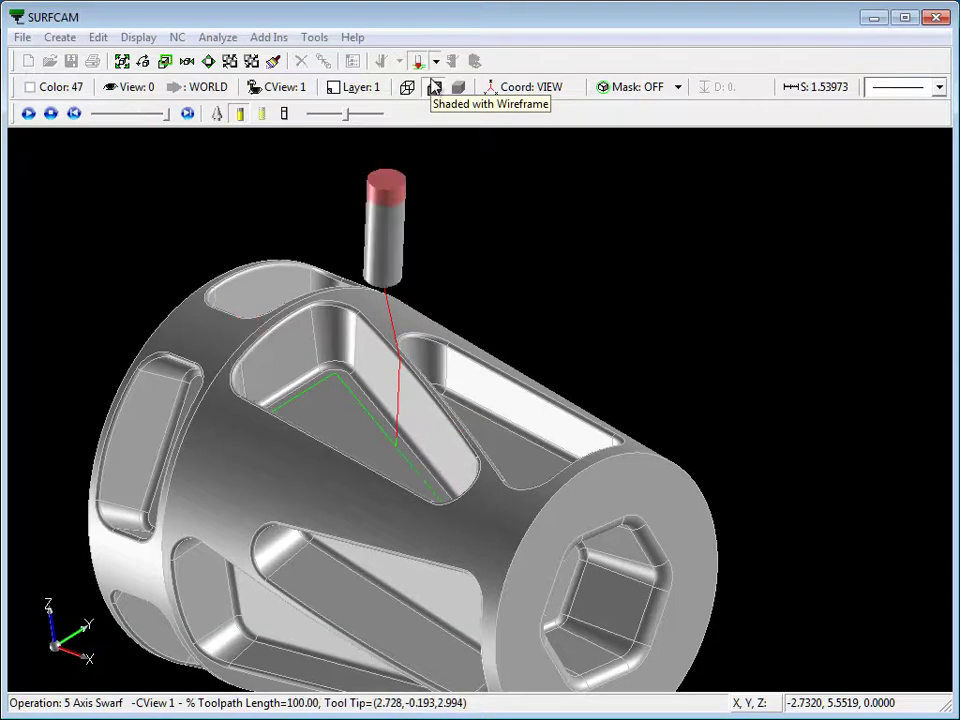
key(Escape)
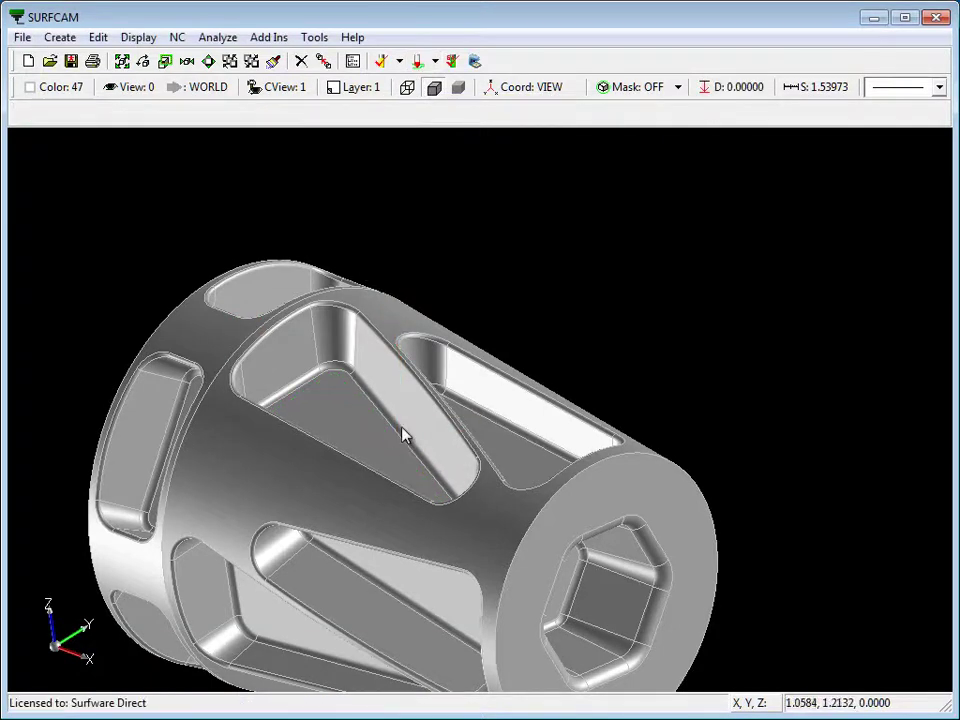
scroll(398, 431, up, 2)
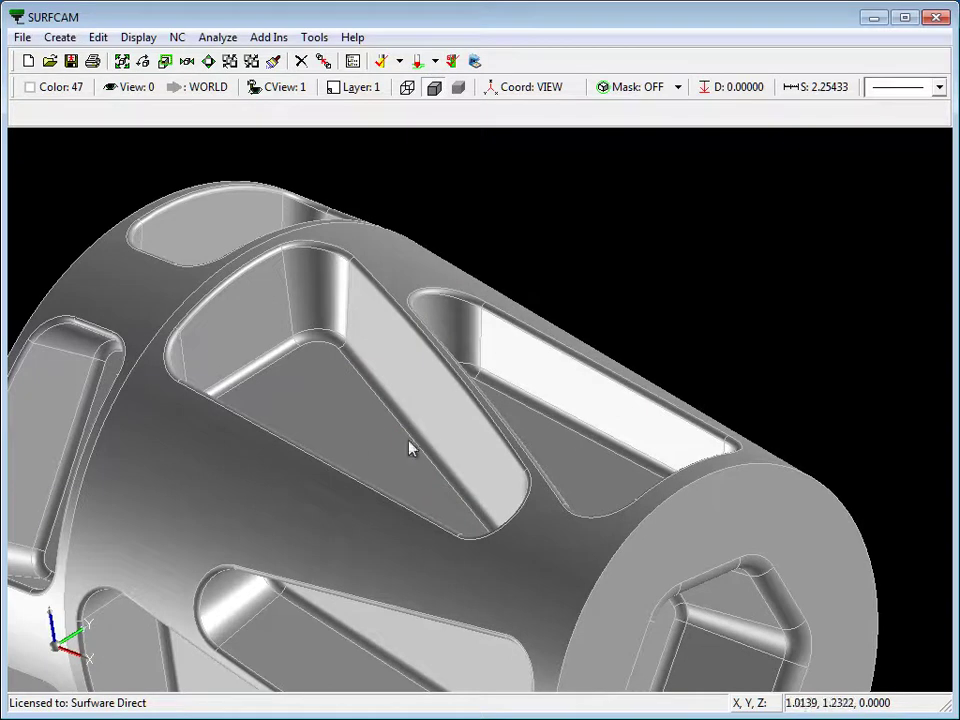
Step: Regenerate the 5 Axis Swarf operation's toolpath using its original geometry
click(352, 61)
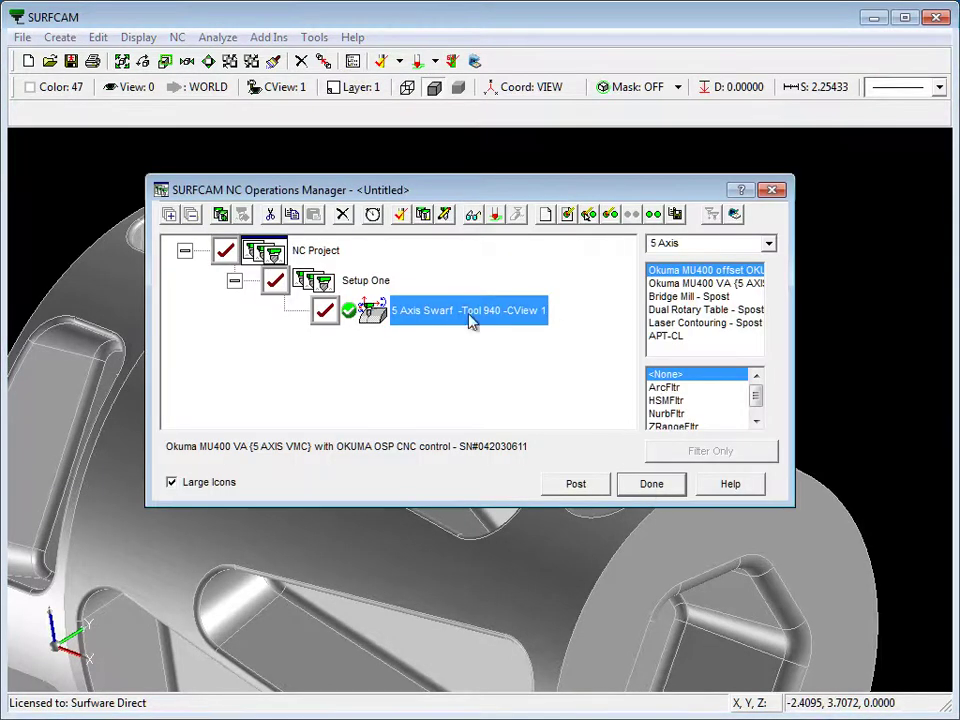
right_click(369, 310)
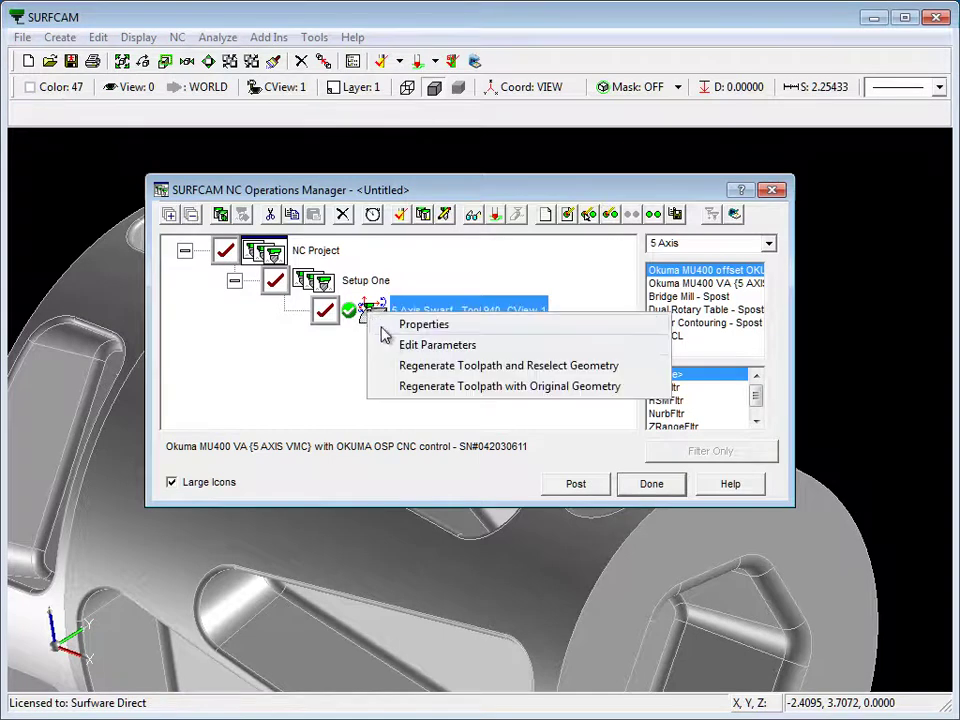
click(415, 390)
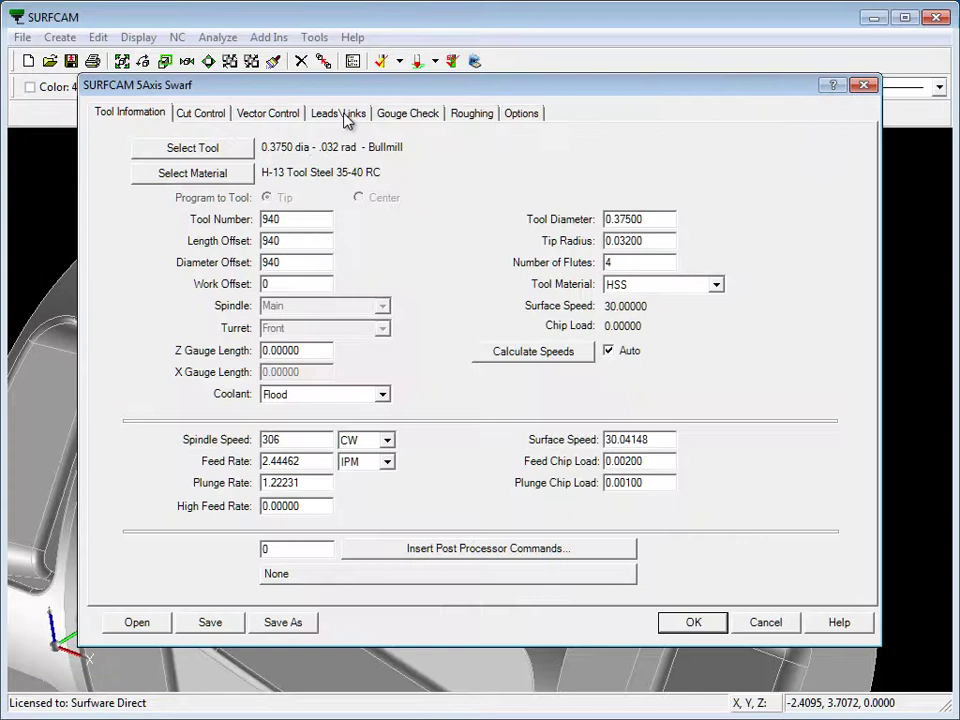
Step: In Leads\Links, make the first entry approach from and the last exit retract to rapid clearance
click(340, 114)
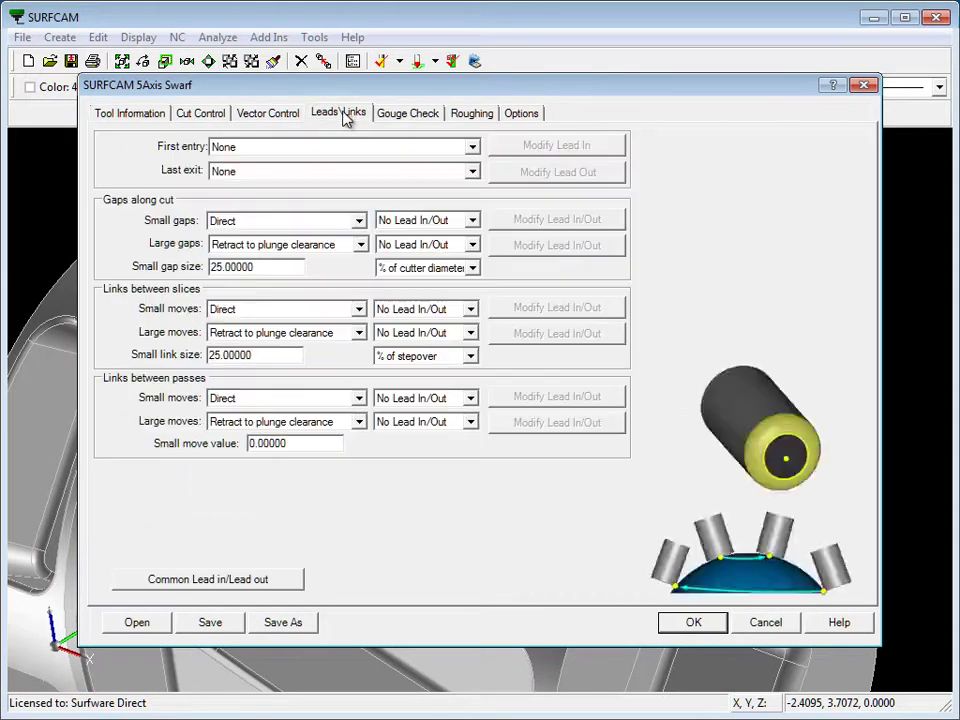
click(472, 147)
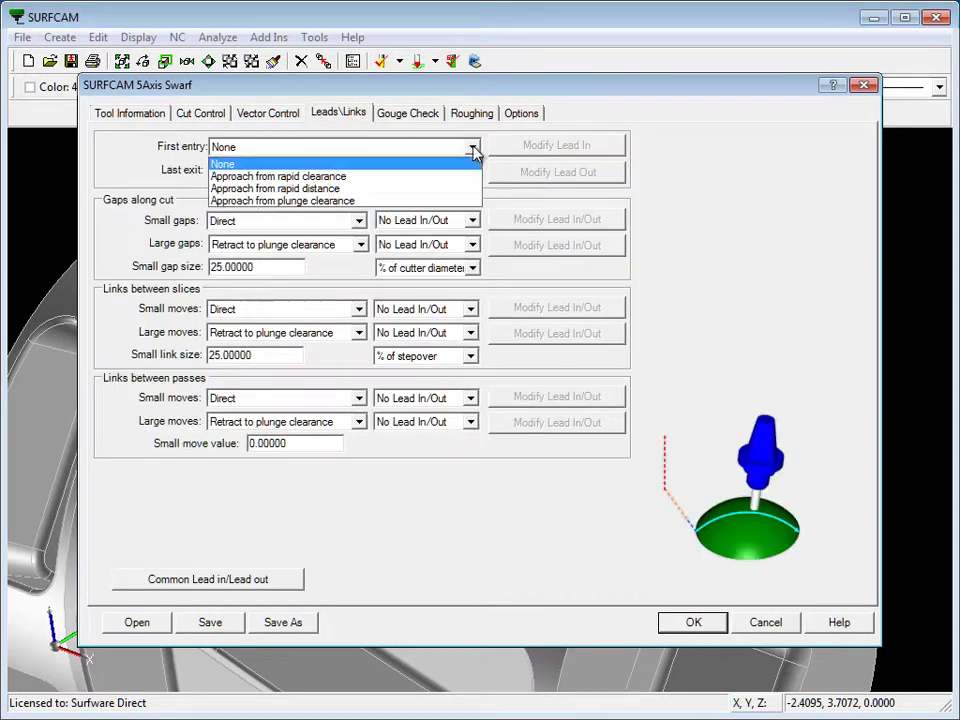
click(421, 176)
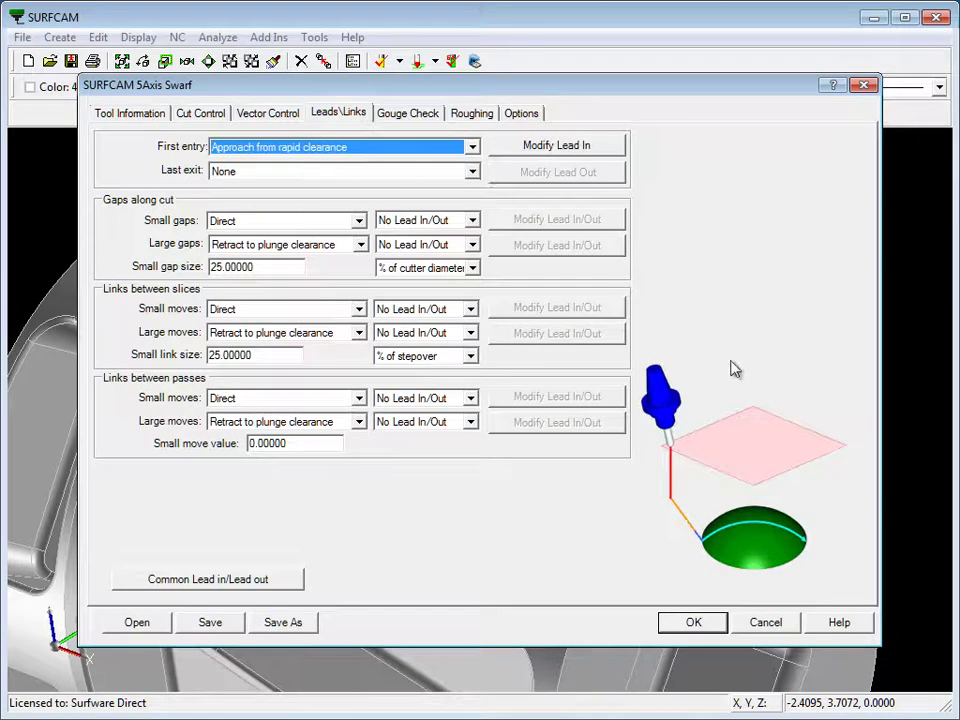
click(472, 171)
click(388, 201)
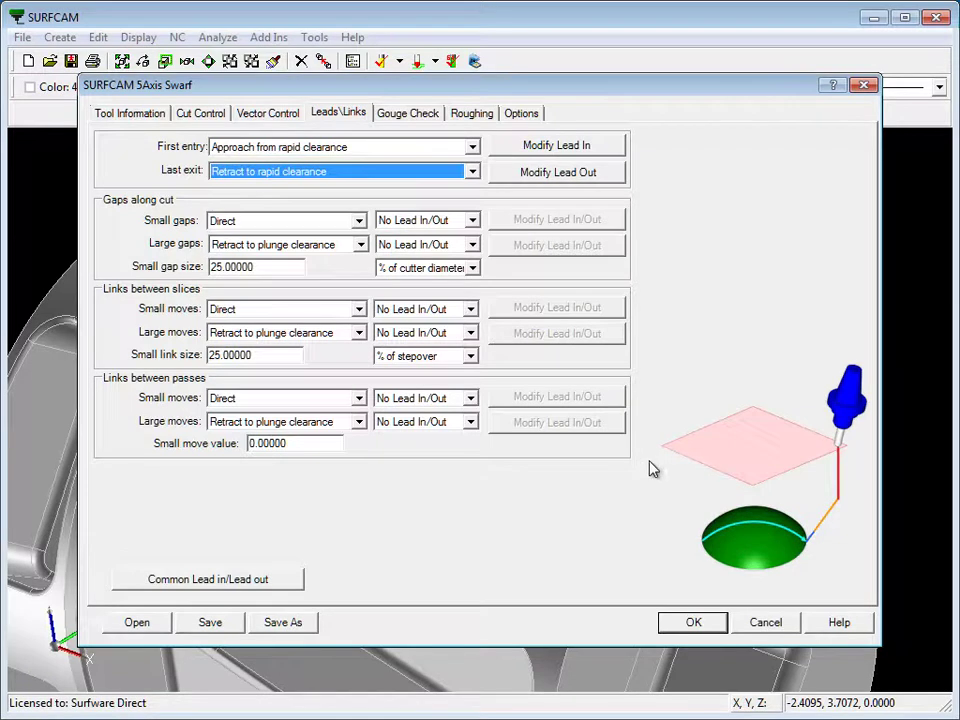
click(578, 148)
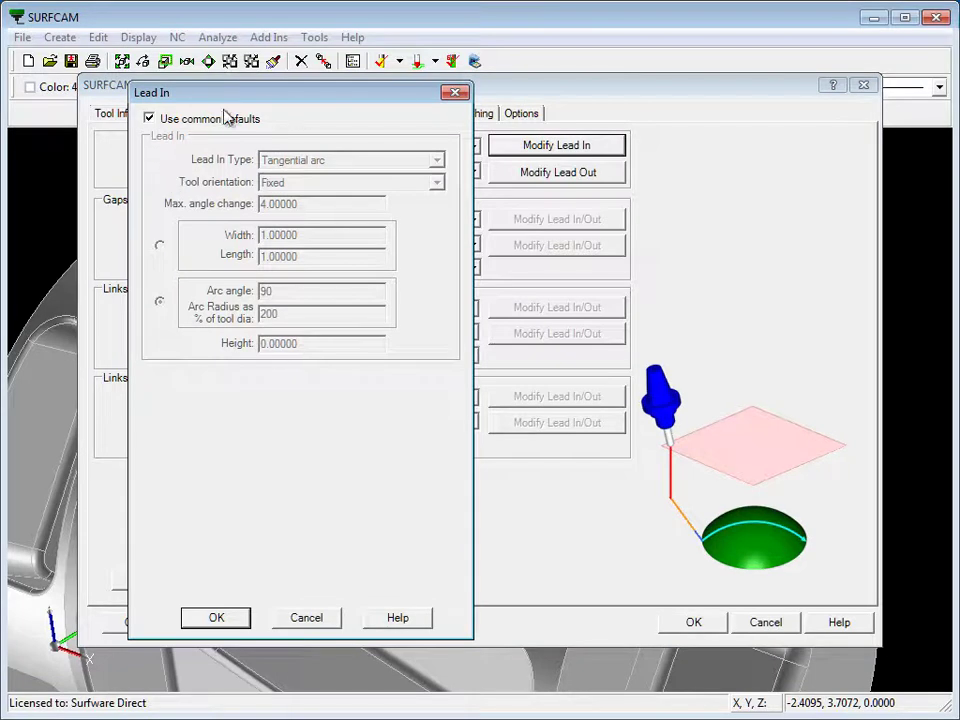
Step: Give the lead-in a custom 45° arc angle and 150% tool-diameter arc radius
click(150, 119)
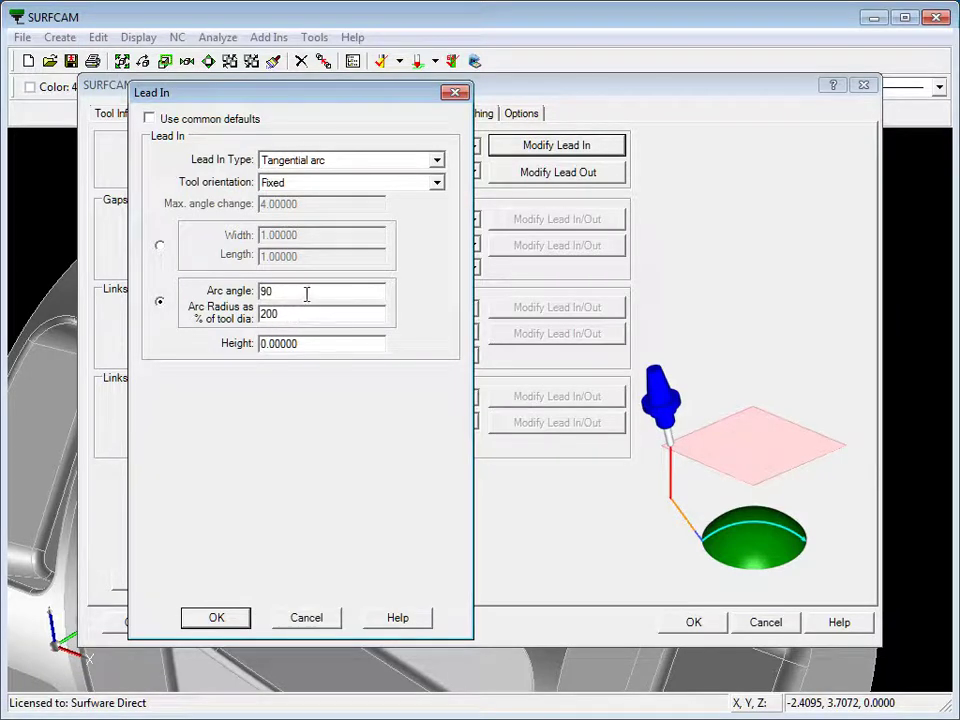
drag(309, 292, 207, 293)
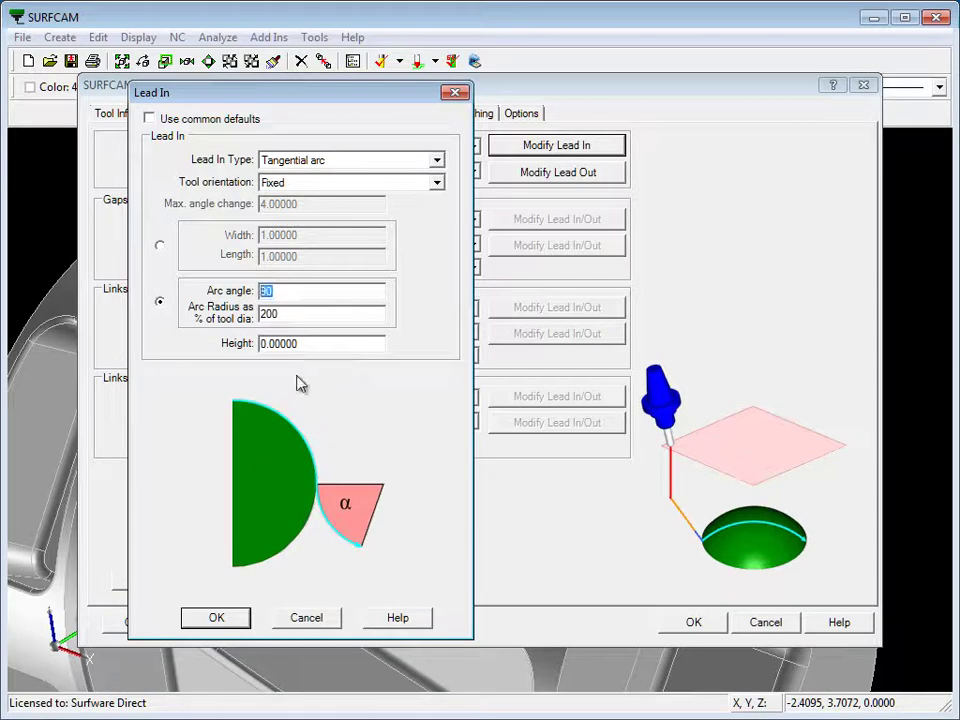
text(45)
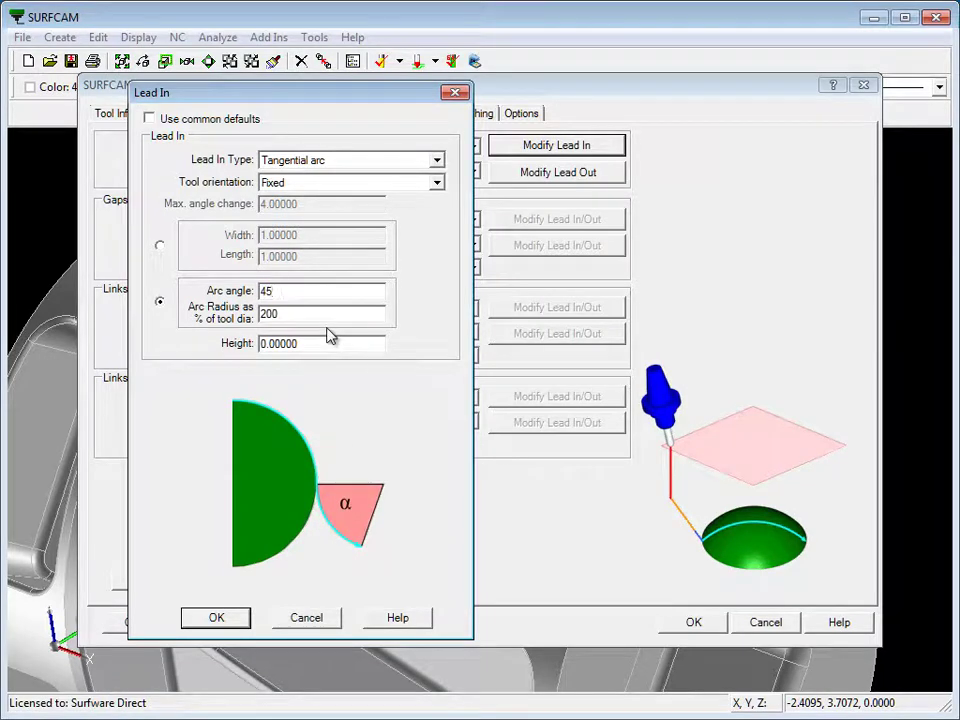
drag(290, 314, 211, 319)
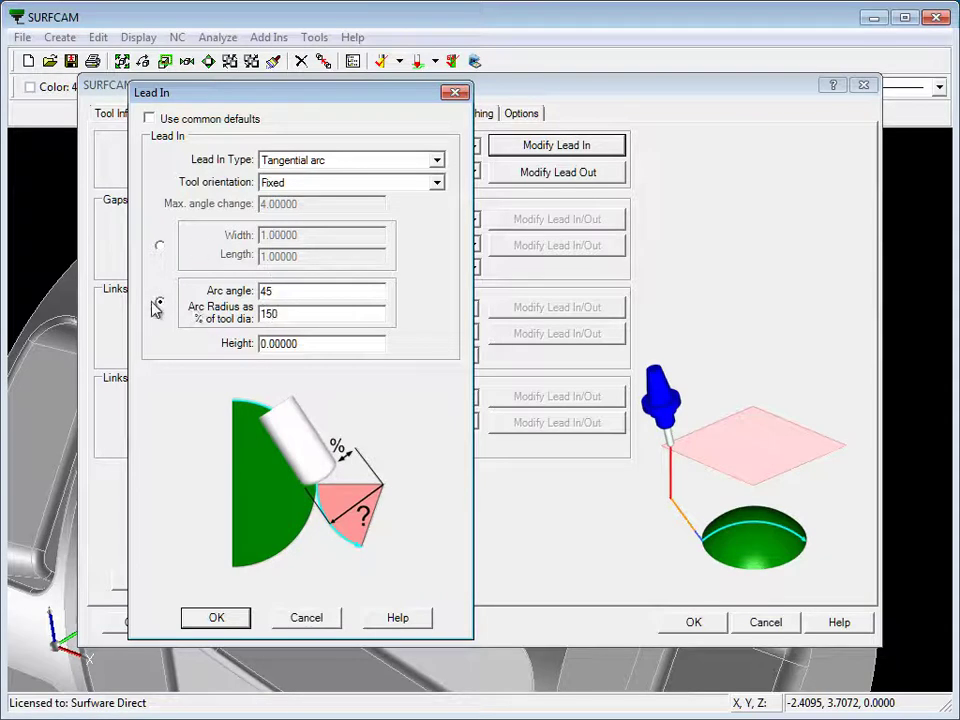
click(216, 618)
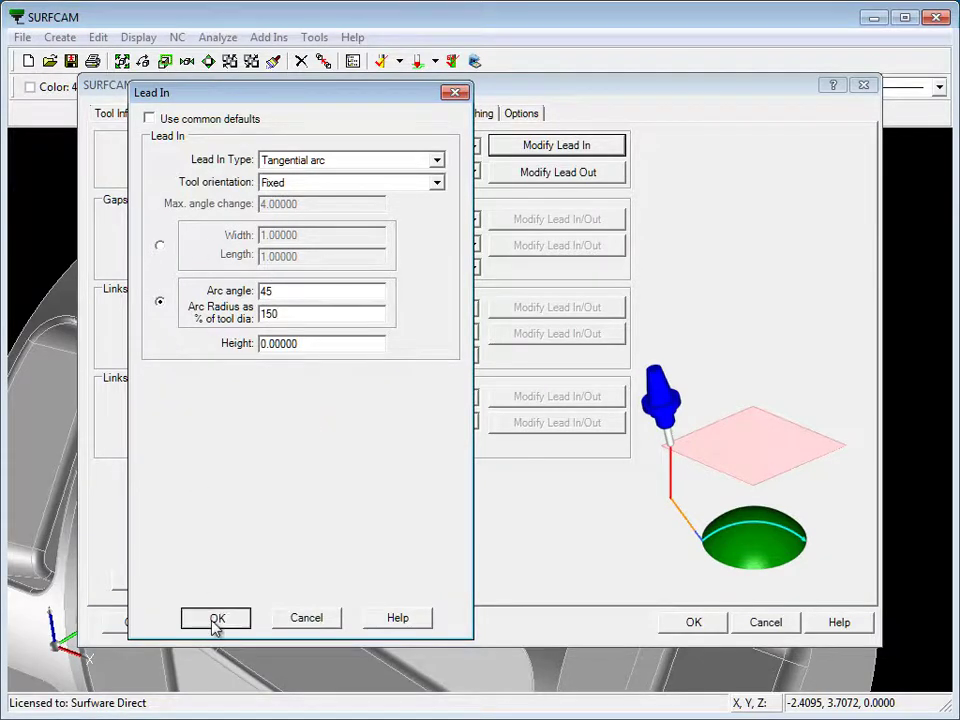
Step: Give the lead-out a custom 45° arc angle and 150% tool-diameter arc radius
click(557, 174)
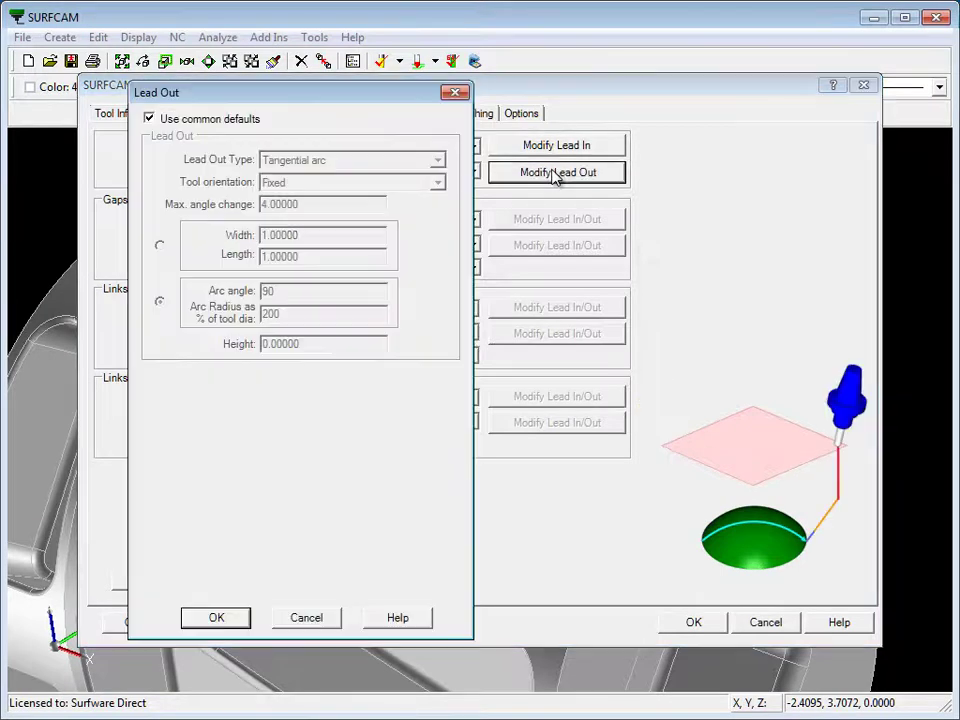
click(149, 119)
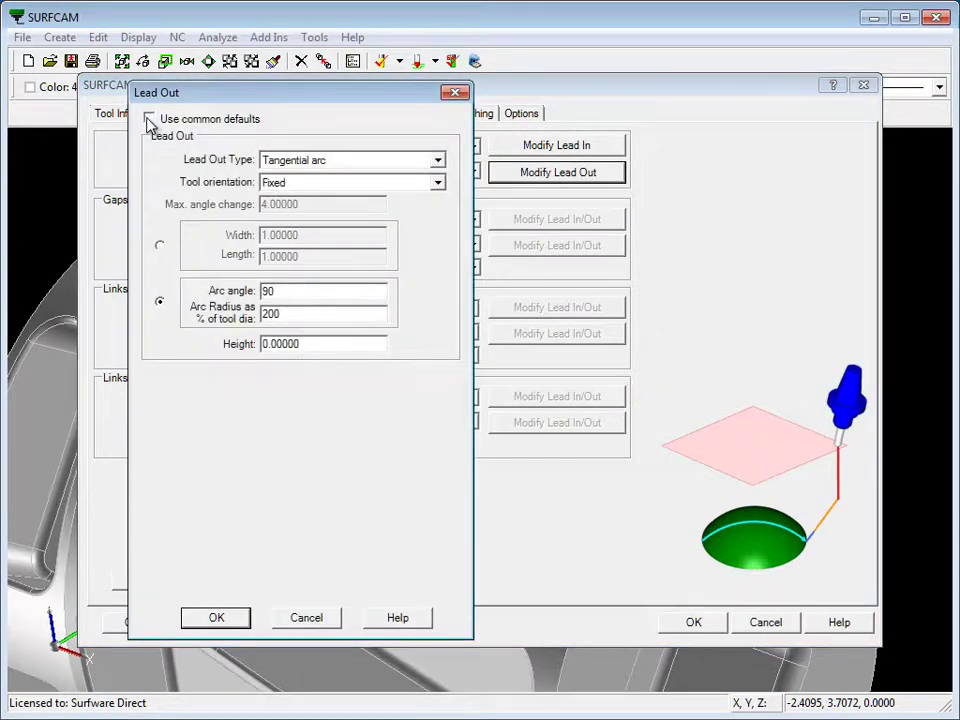
double_click(295, 291)
text(45)
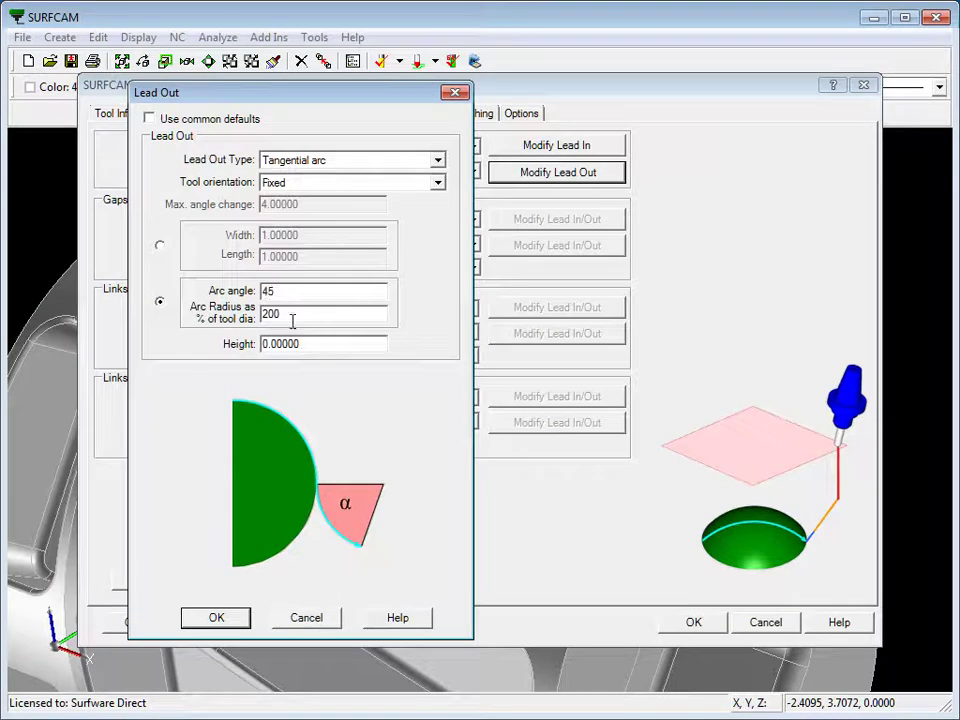
double_click(293, 315)
text(150)
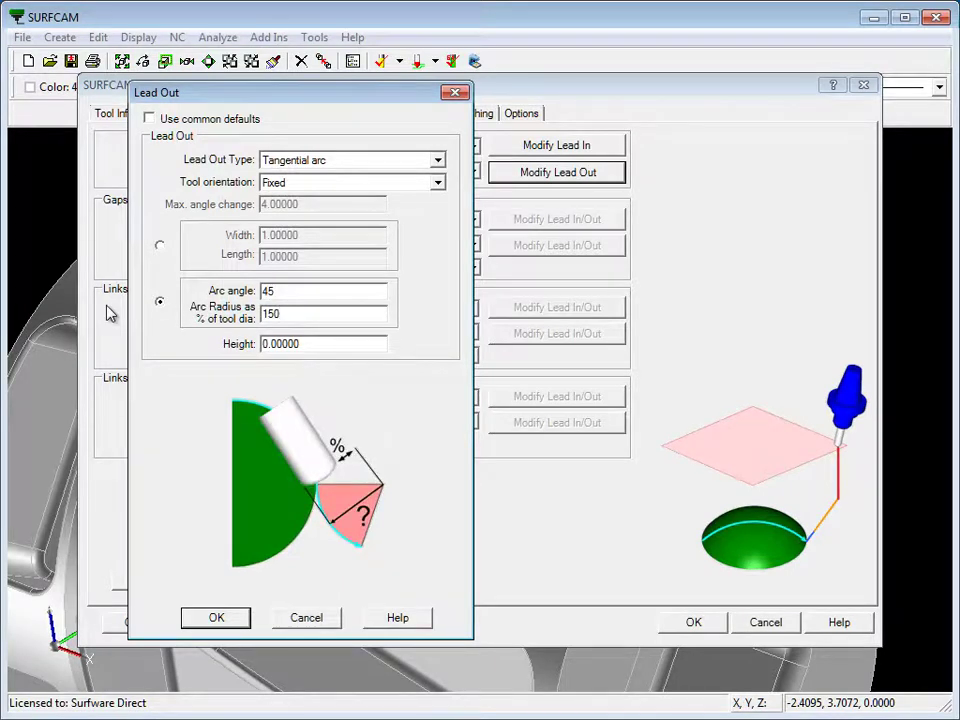
click(216, 620)
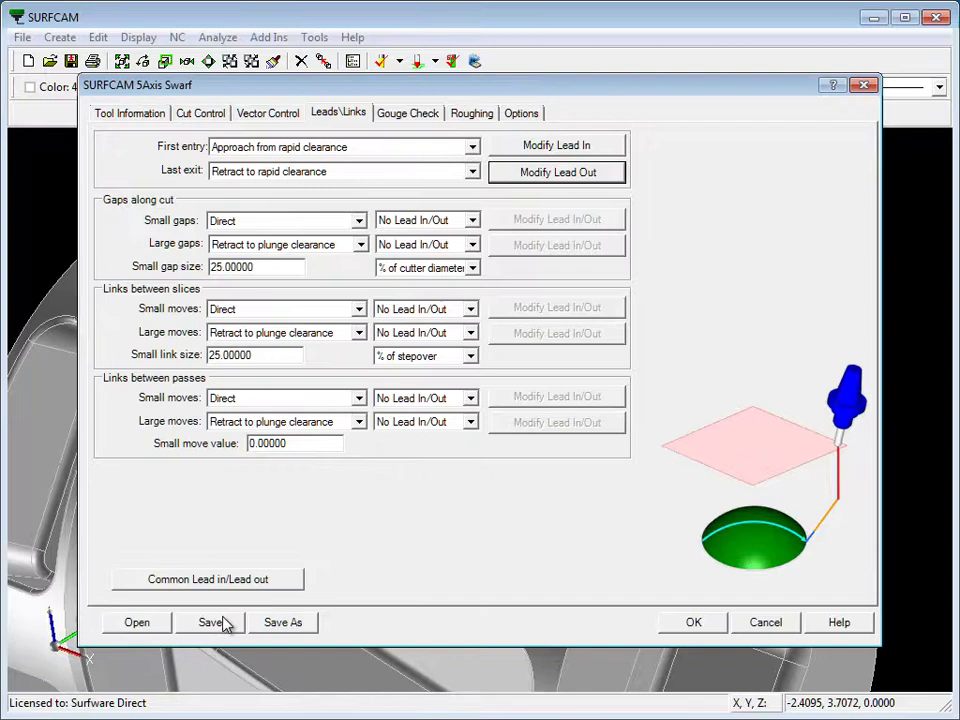
Step: Compute the swarf toolpath and rotate the part to inspect it
click(695, 623)
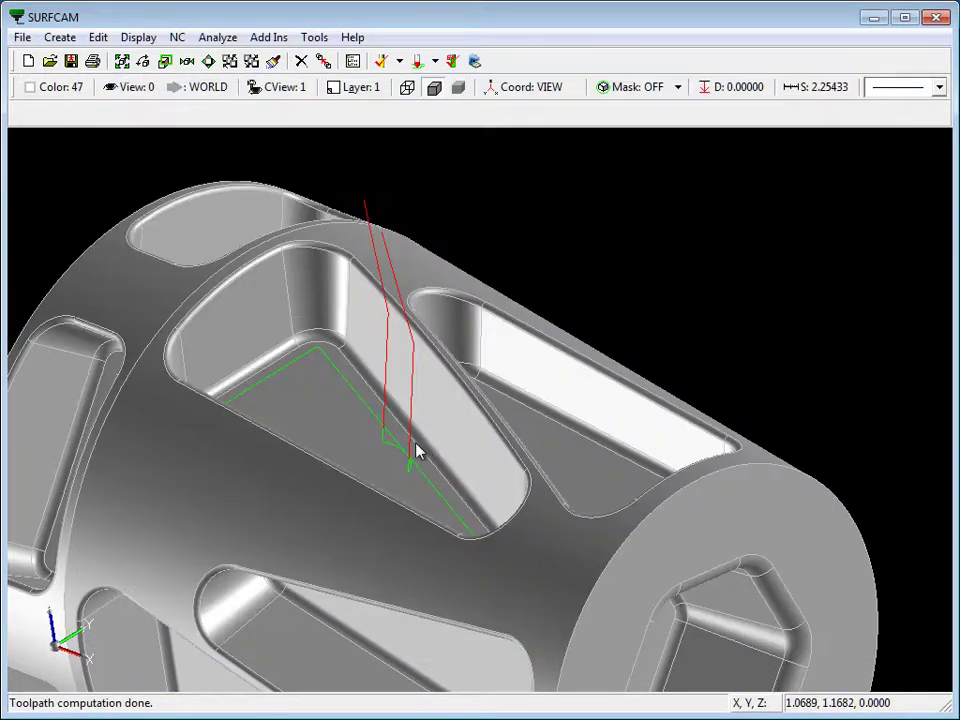
mouse_move(418, 450)
middle_down()
mouse_move(422, 467)
mouse_move(409, 467)
middle_up()
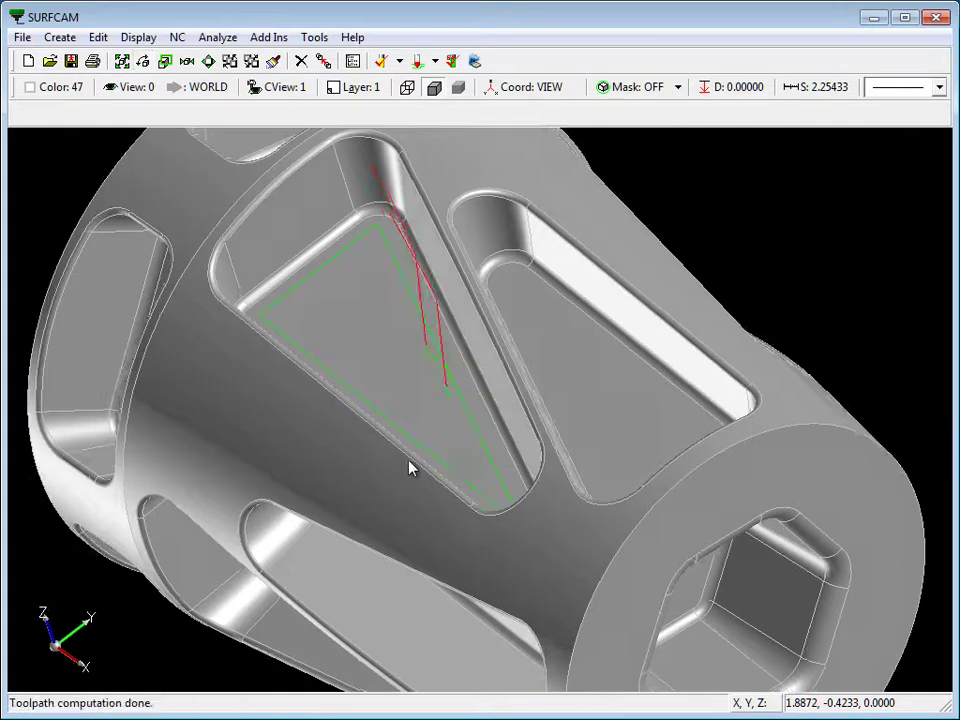
drag(456, 411, 467, 401)
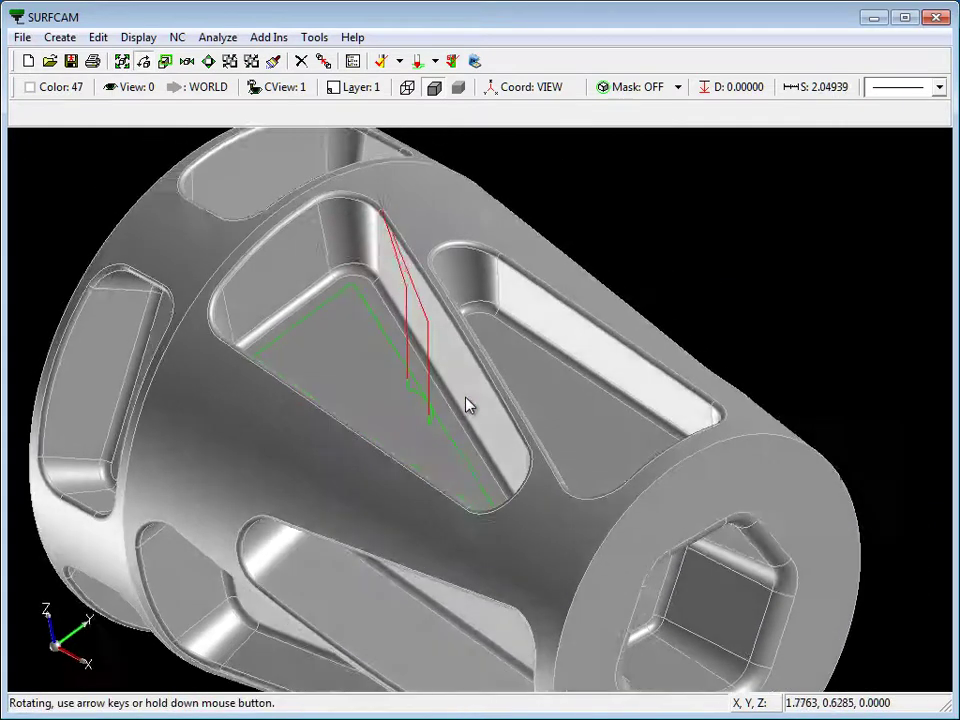
Step: Back-plot the toolpath and watch the simulated tool along the pocket wall from above
click(417, 61)
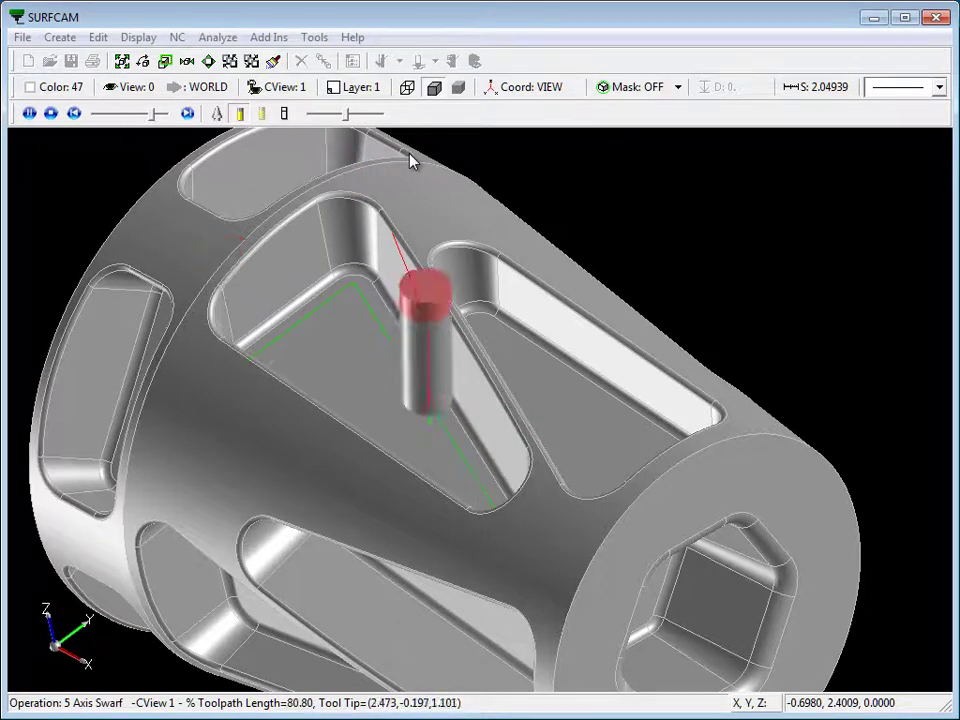
mouse_move(411, 411)
middle_down()
mouse_move(409, 390)
mouse_move(429, 394)
mouse_move(424, 420)
middle_up()
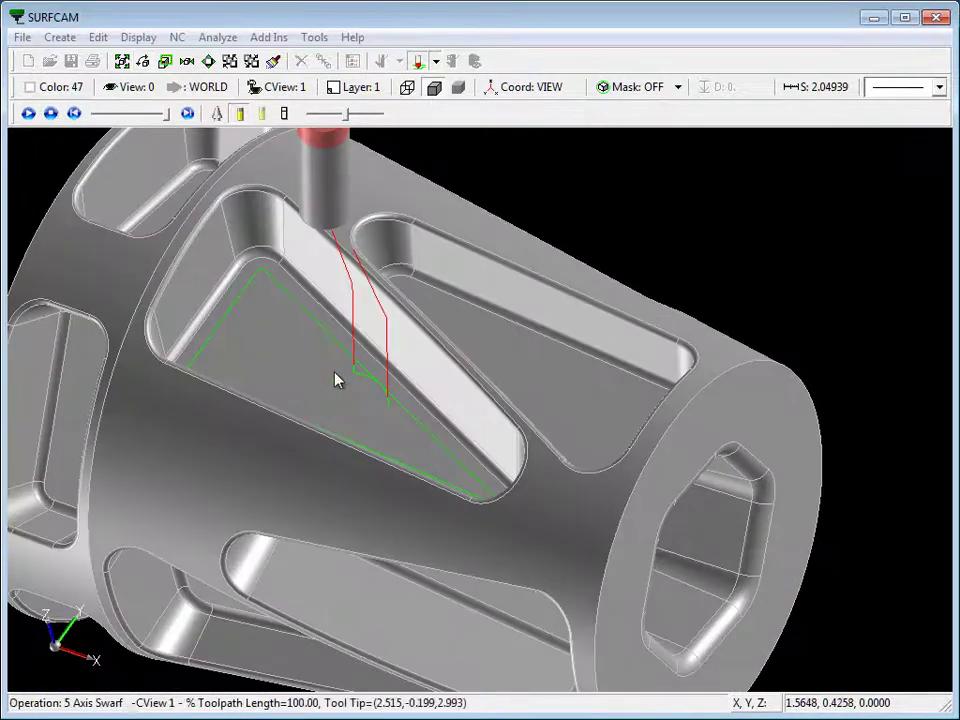
scroll(284, 292, up, 3)
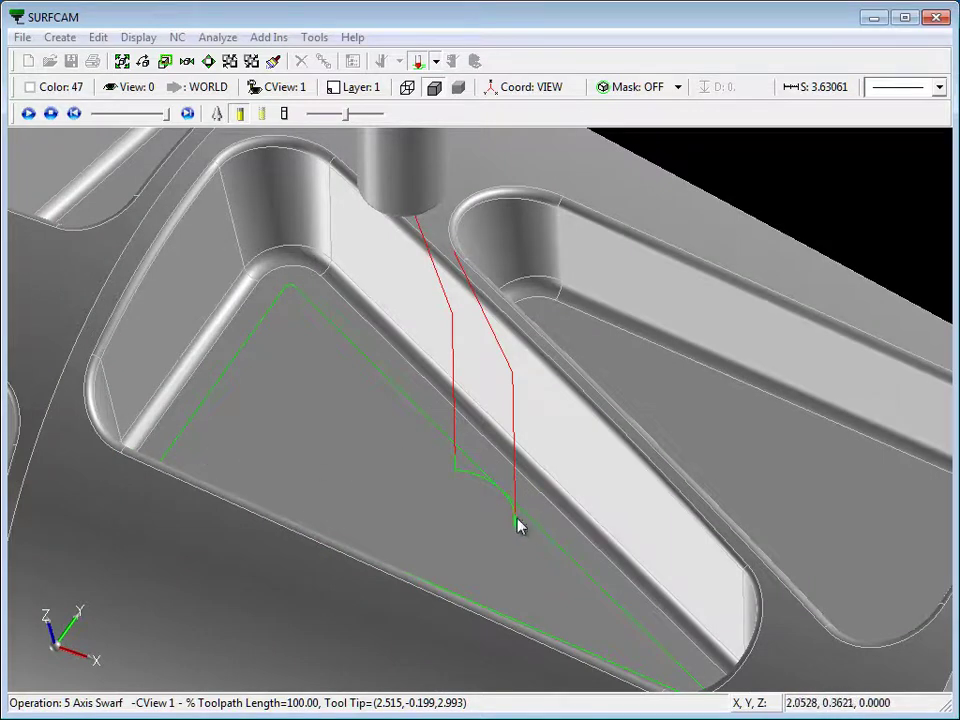
scroll(484, 472, down, 2)
middle_drag(484, 471, 403, 334)
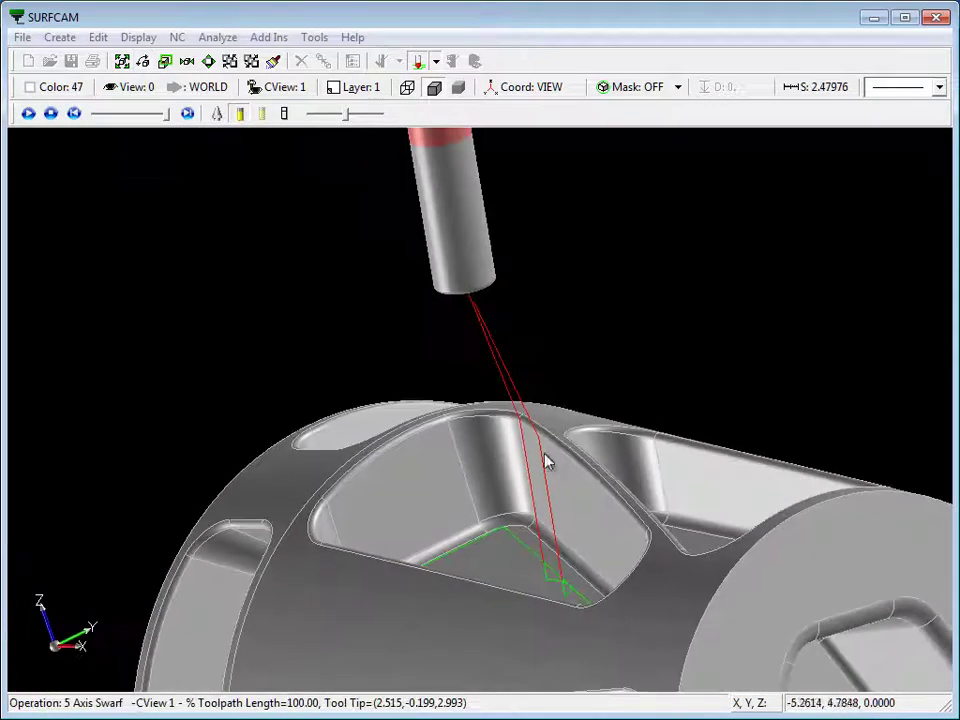